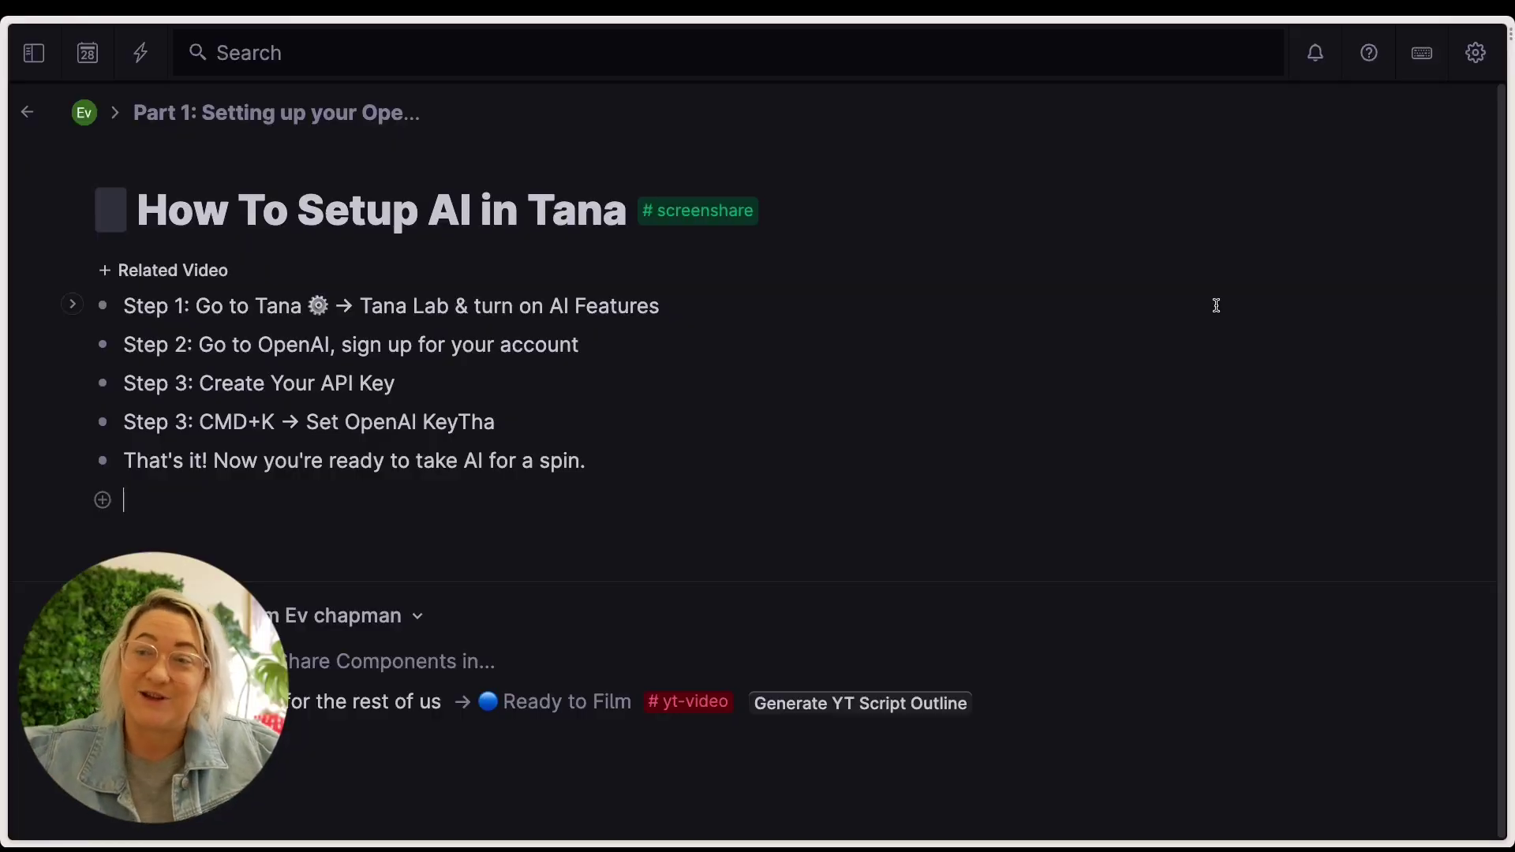
click(1475, 54)
mouse_move(1295, 185)
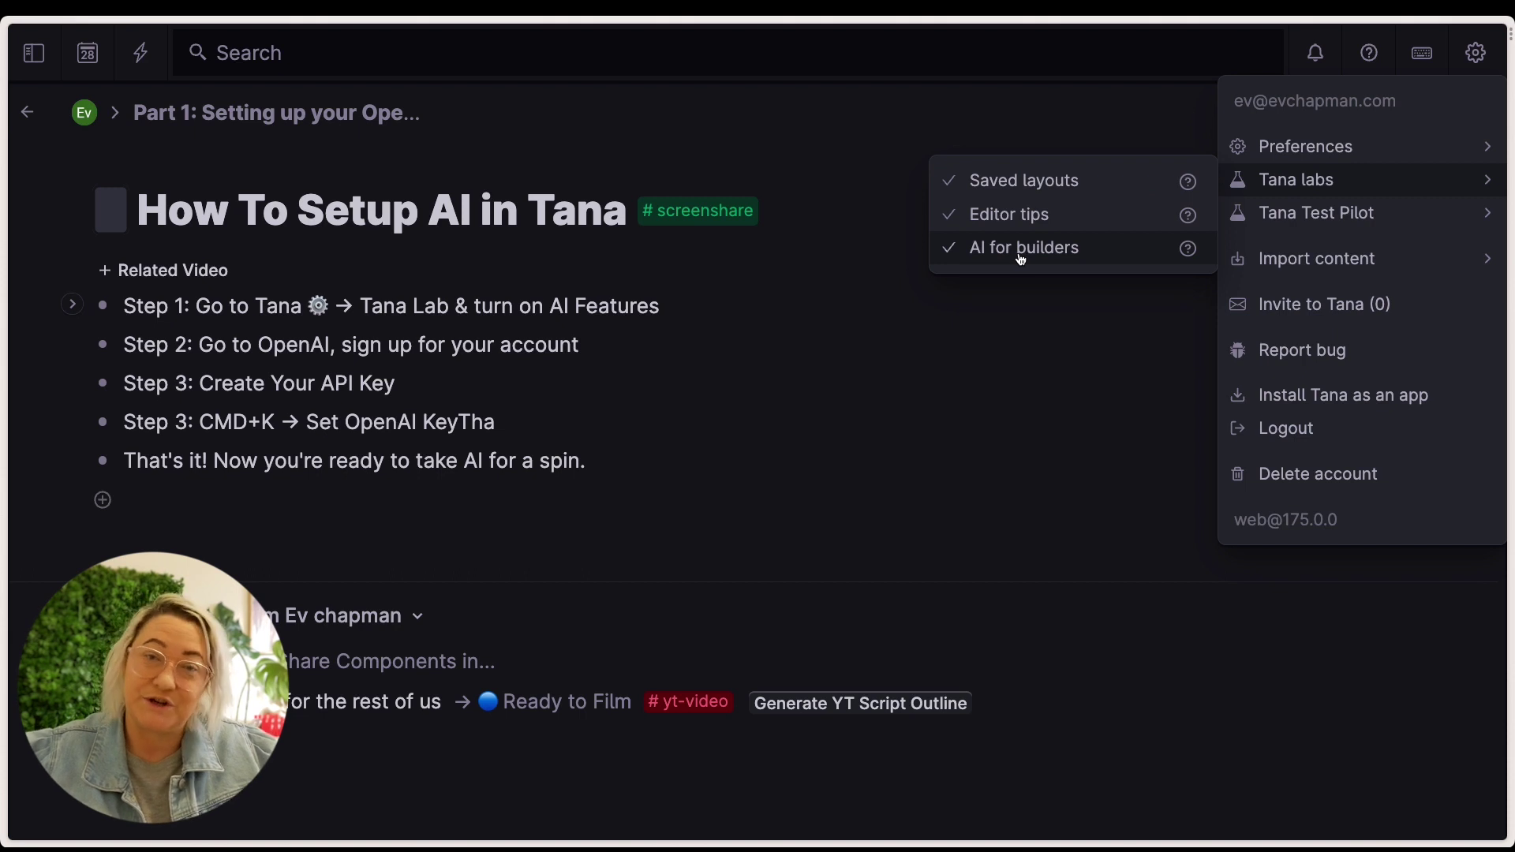
click(879, 183)
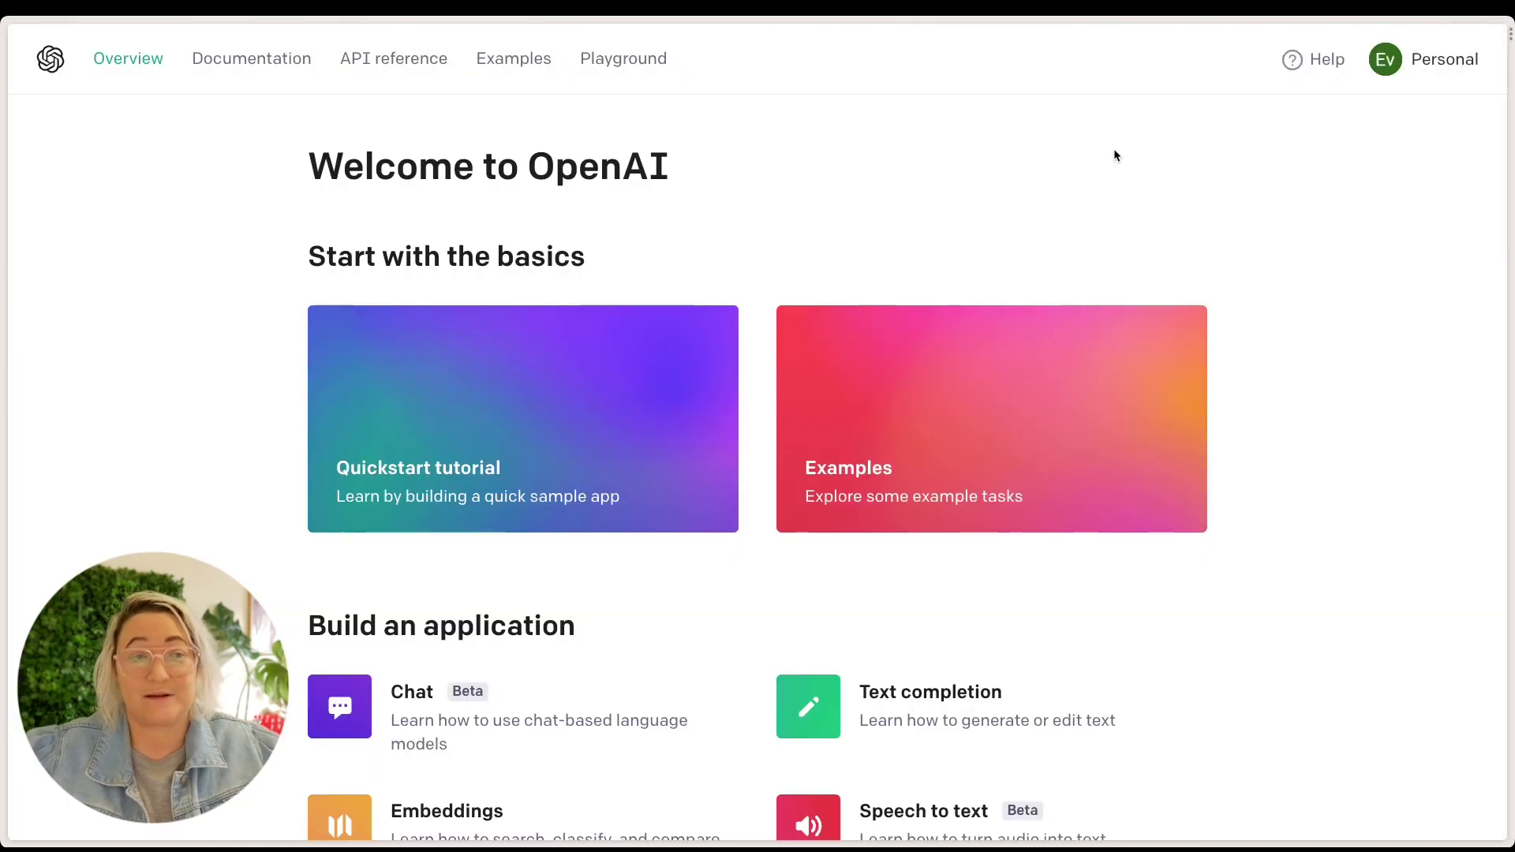
- From the OpenAI API keys page, create a secret key named 'Tana Test API' and copy it
click(1423, 71)
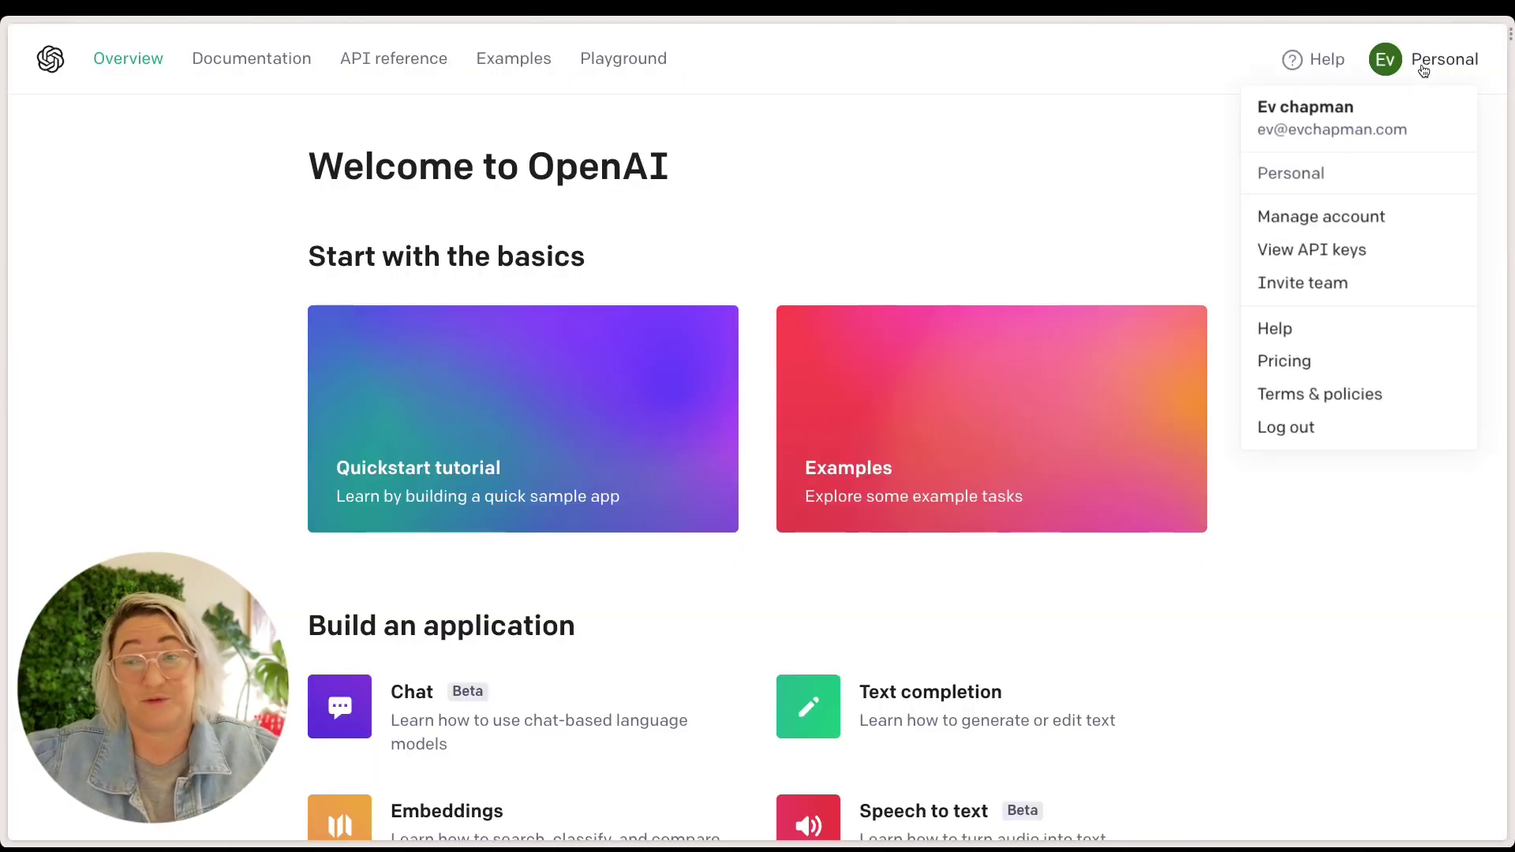
click(1294, 251)
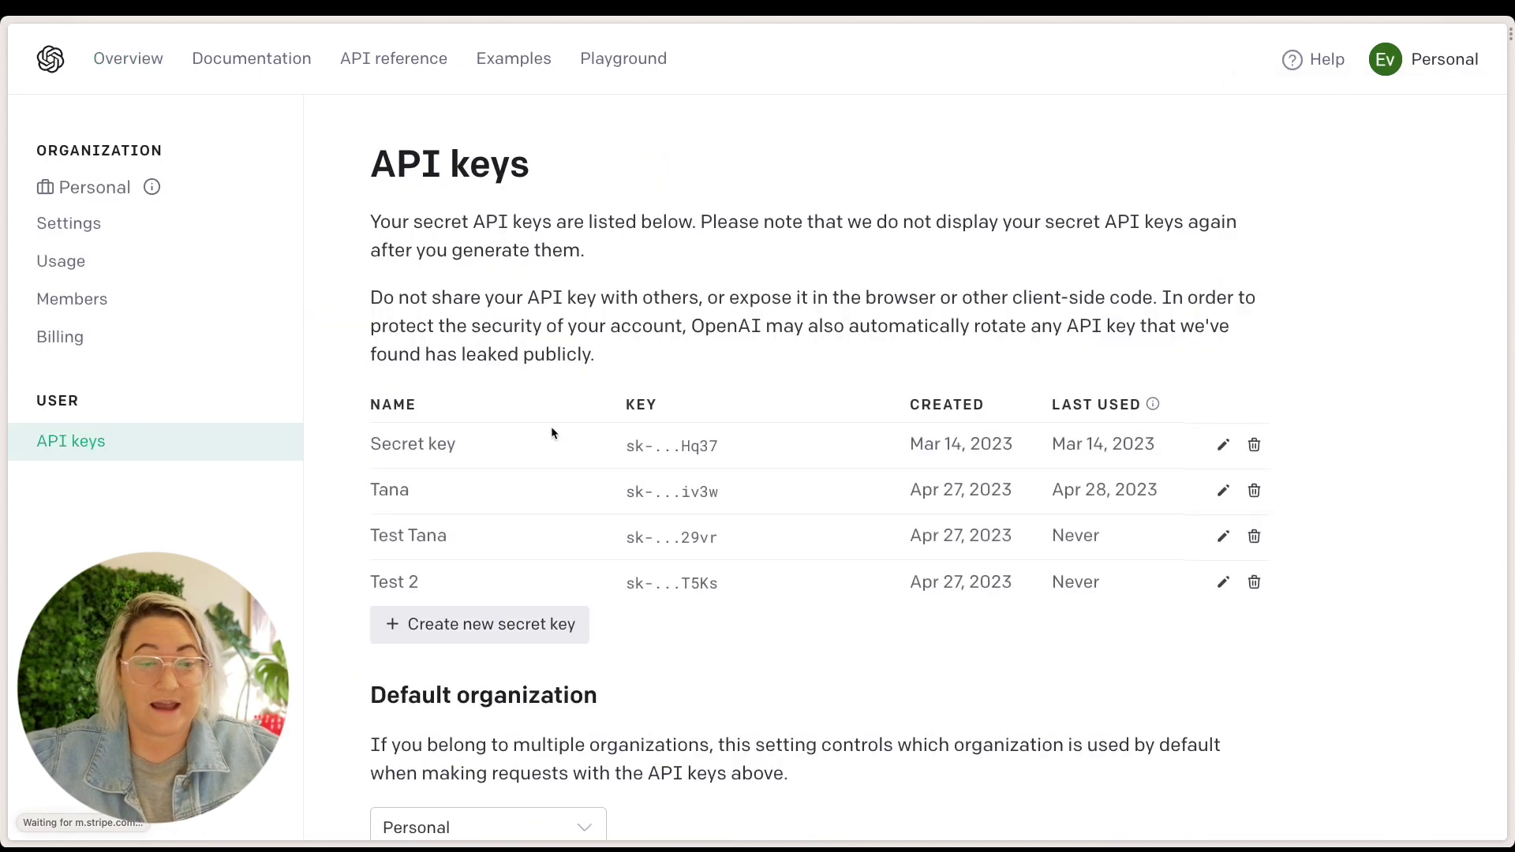
scroll(616, 403, down, 2)
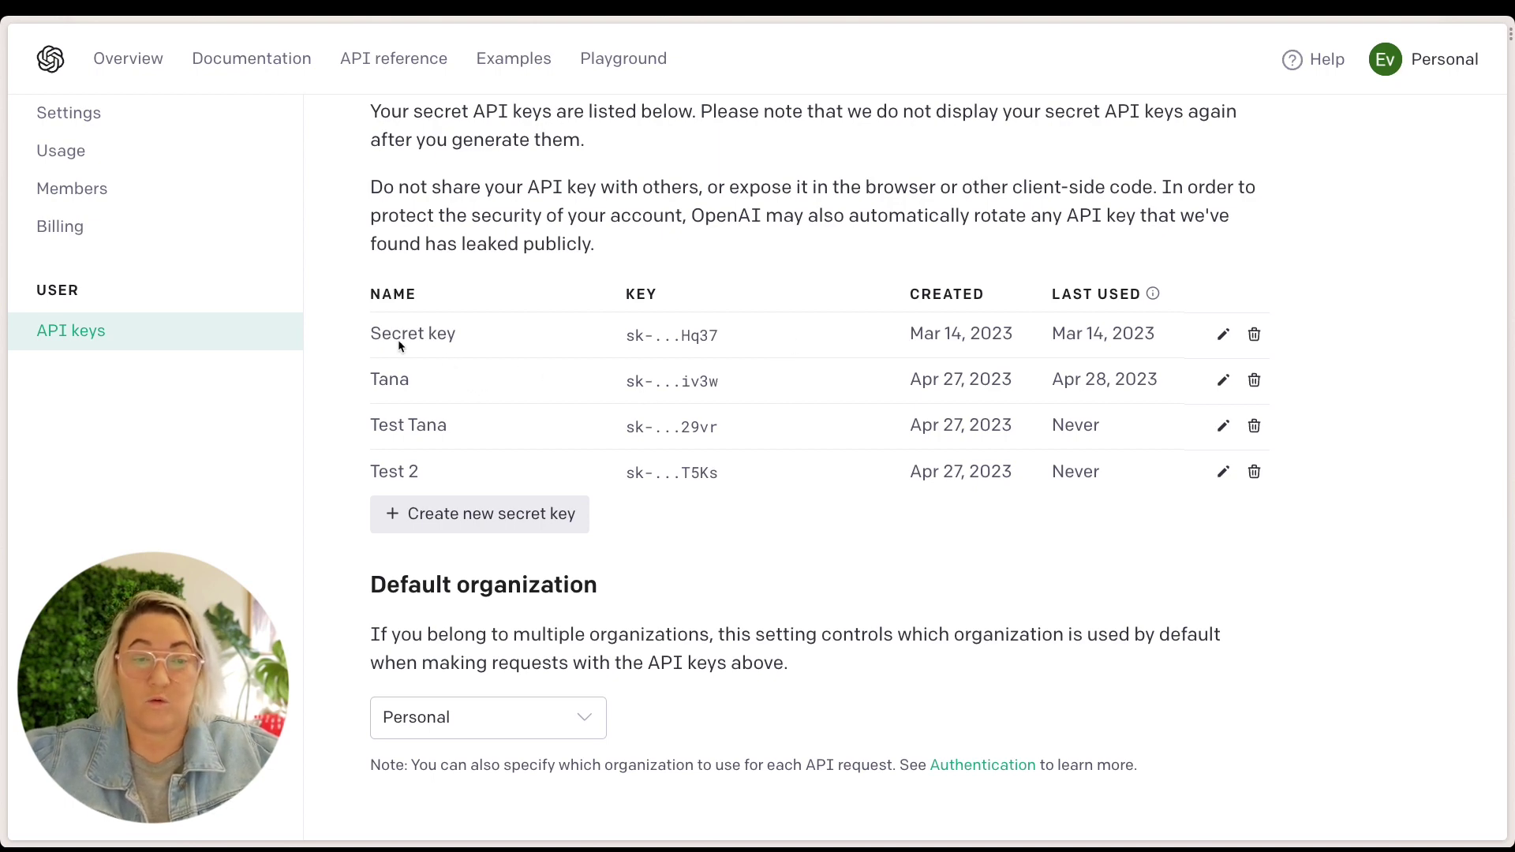
click(464, 524)
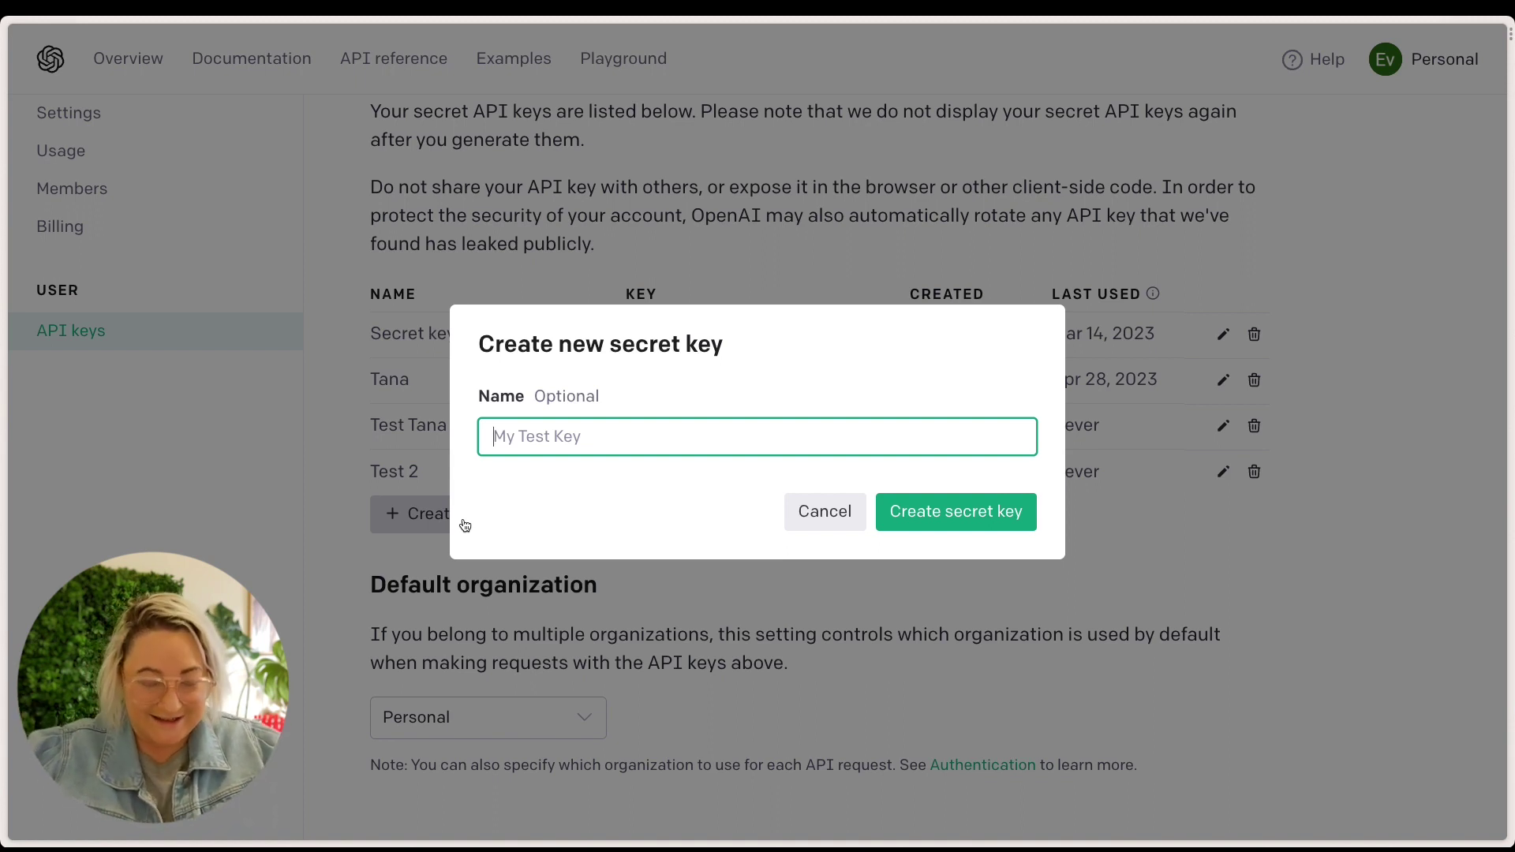
text(Tana Test )
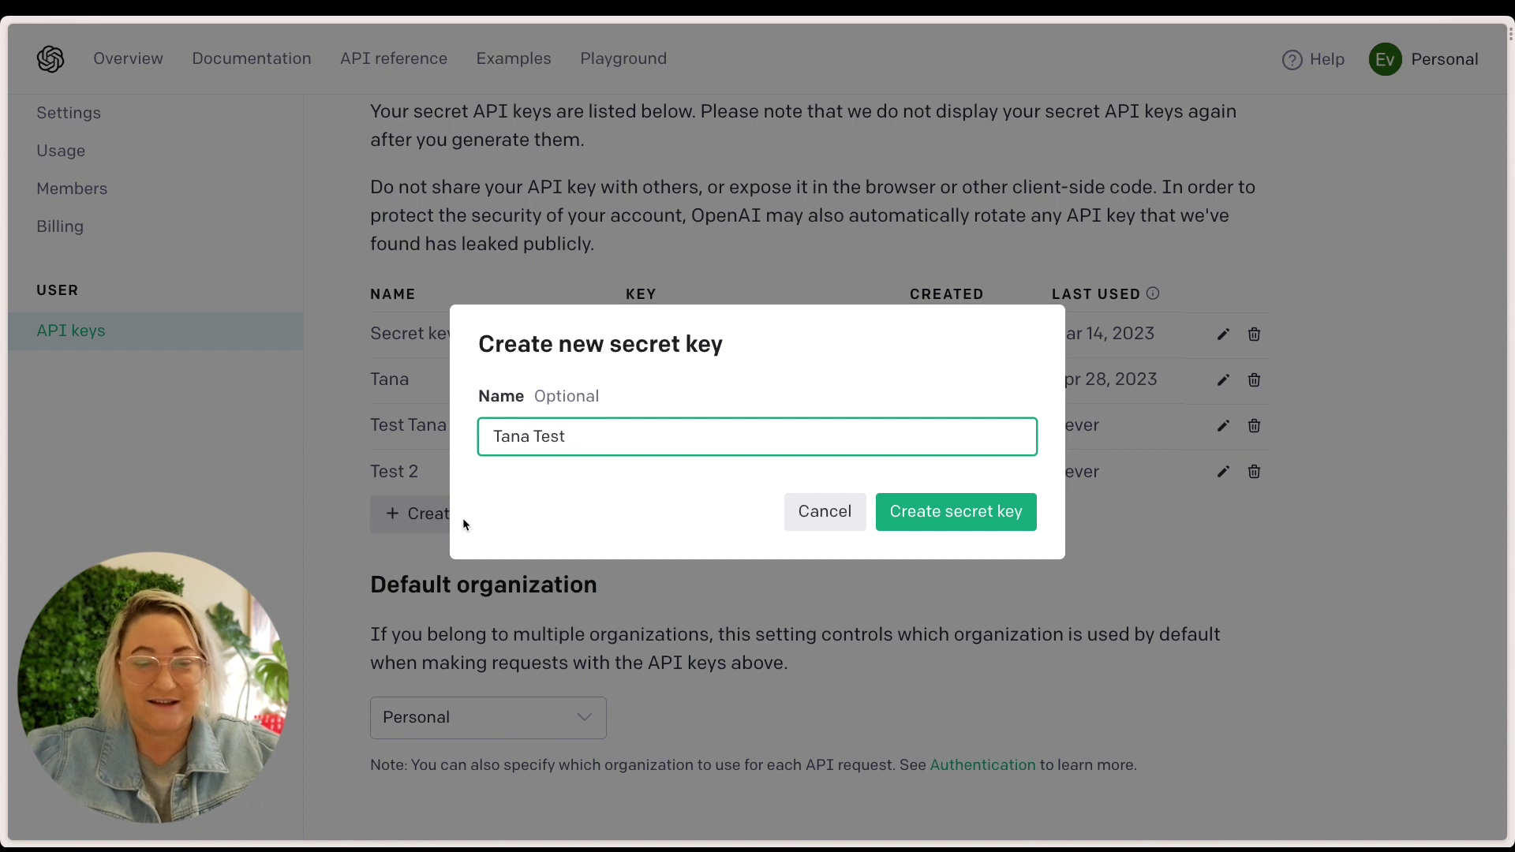
text(API)
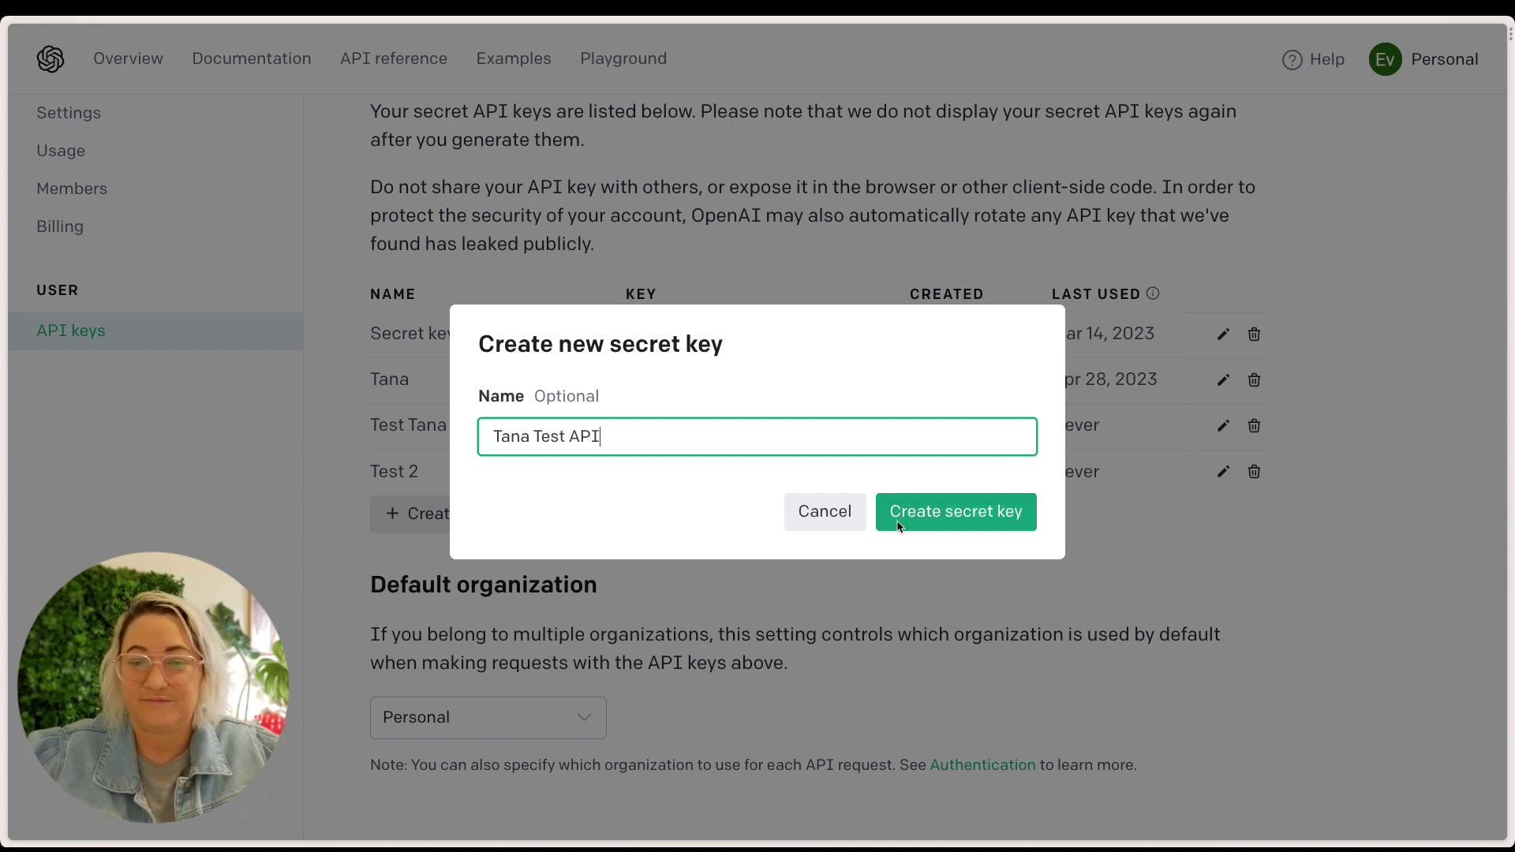
click(956, 513)
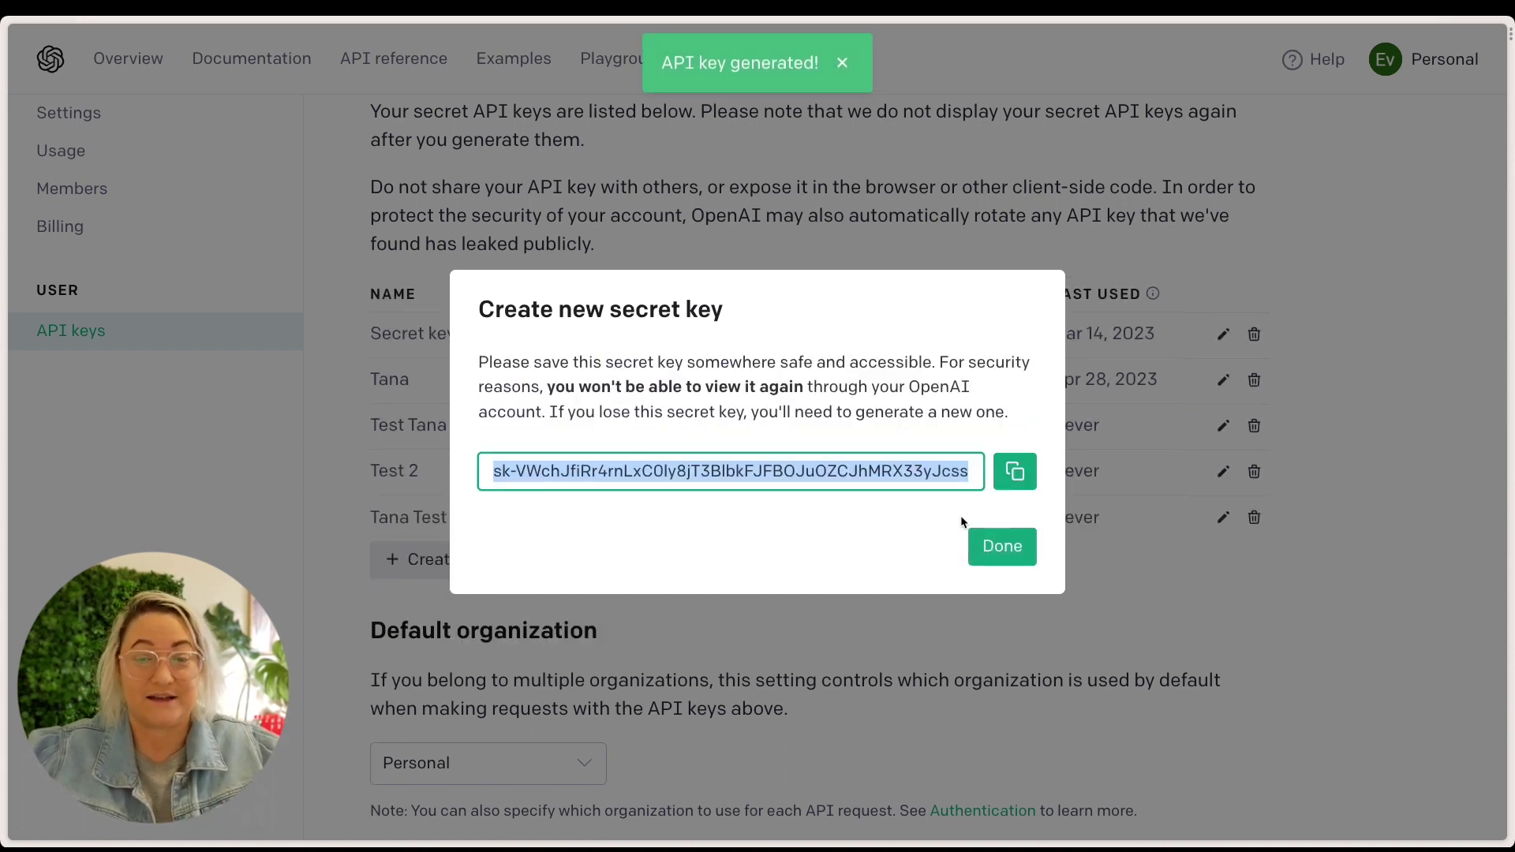
click(1011, 472)
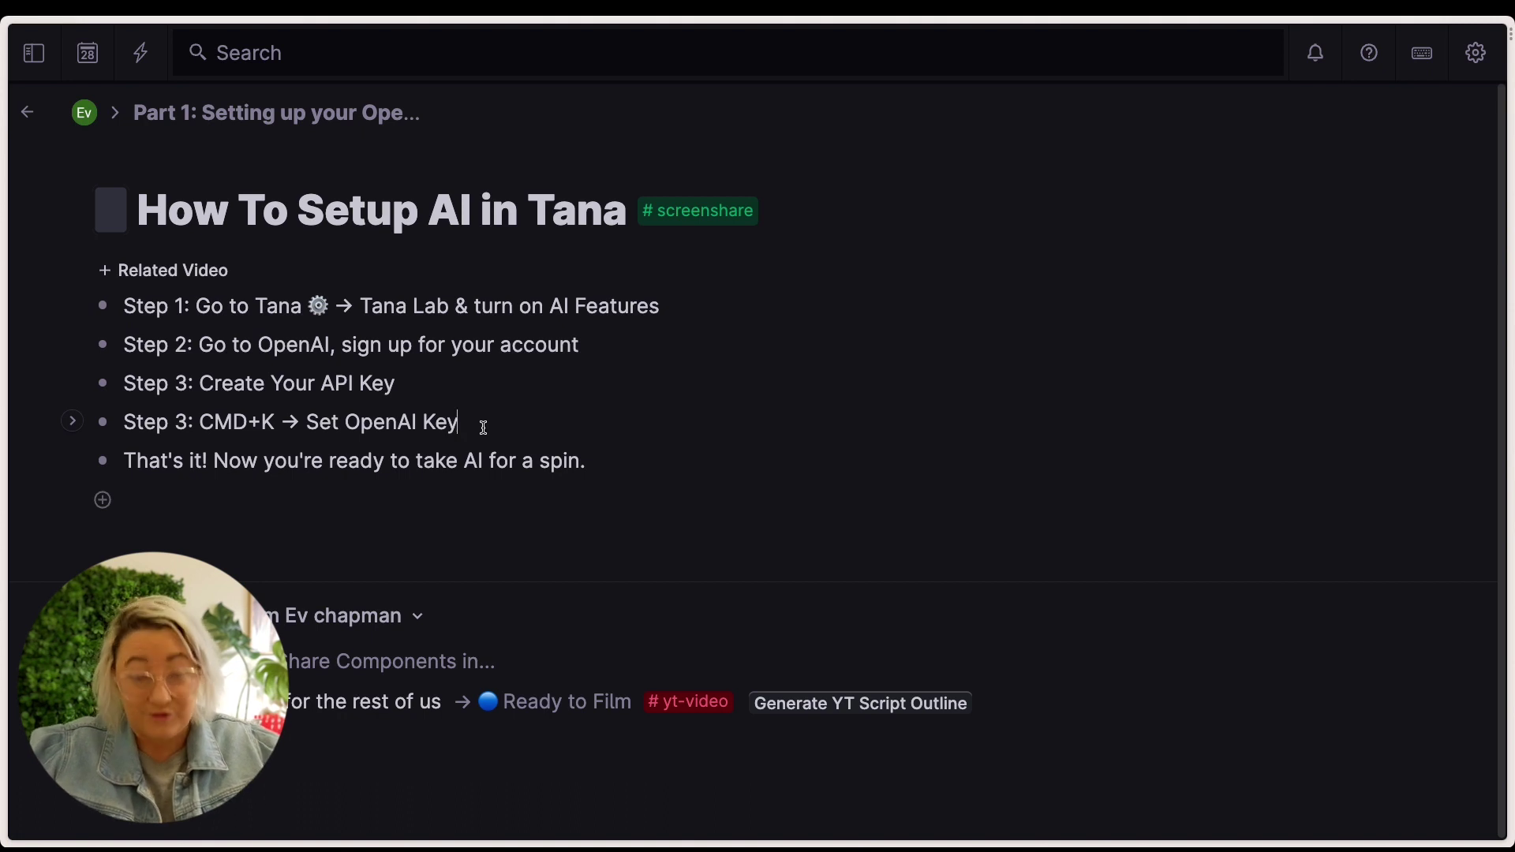
- Run Tana's Set OpenAI API Key command from the Cmd+K palette to store the copied key
key(super+k)
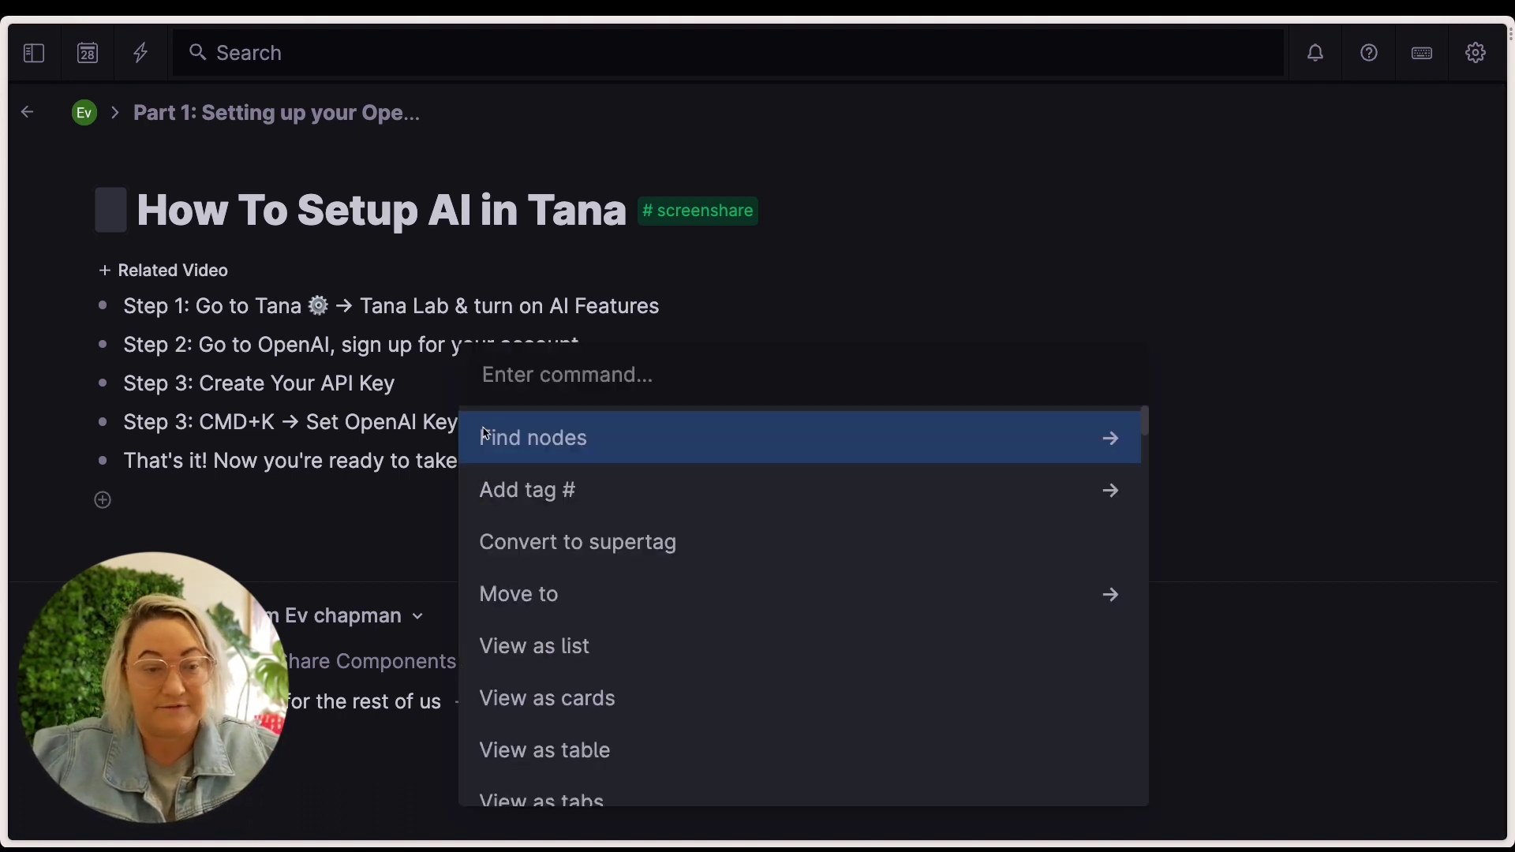
text(api)
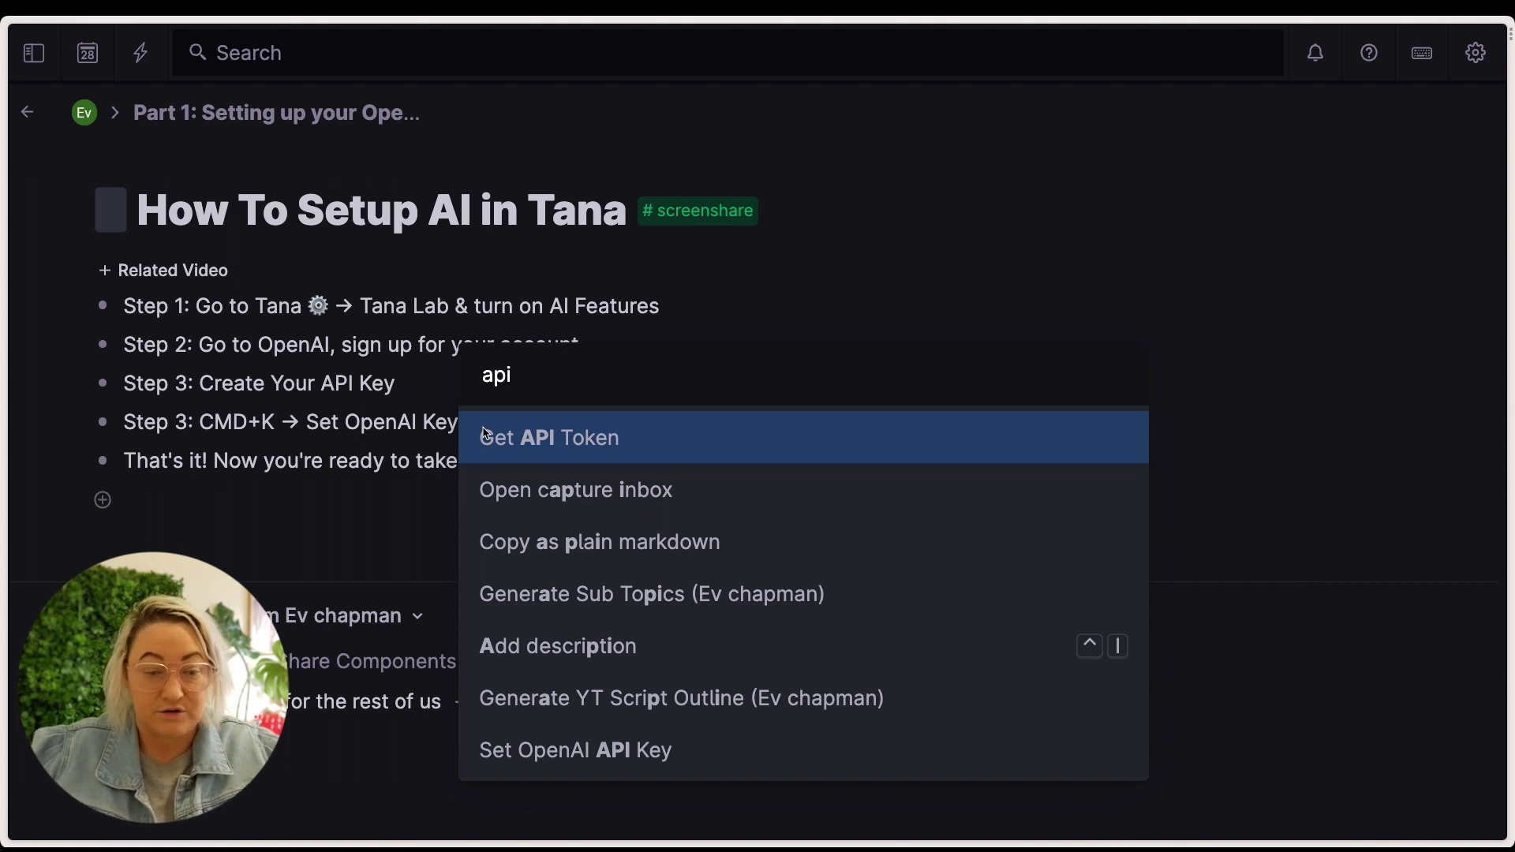
key(Down)
key(Down)
key(Down)
key(Down)
key(Down)
key(Down)
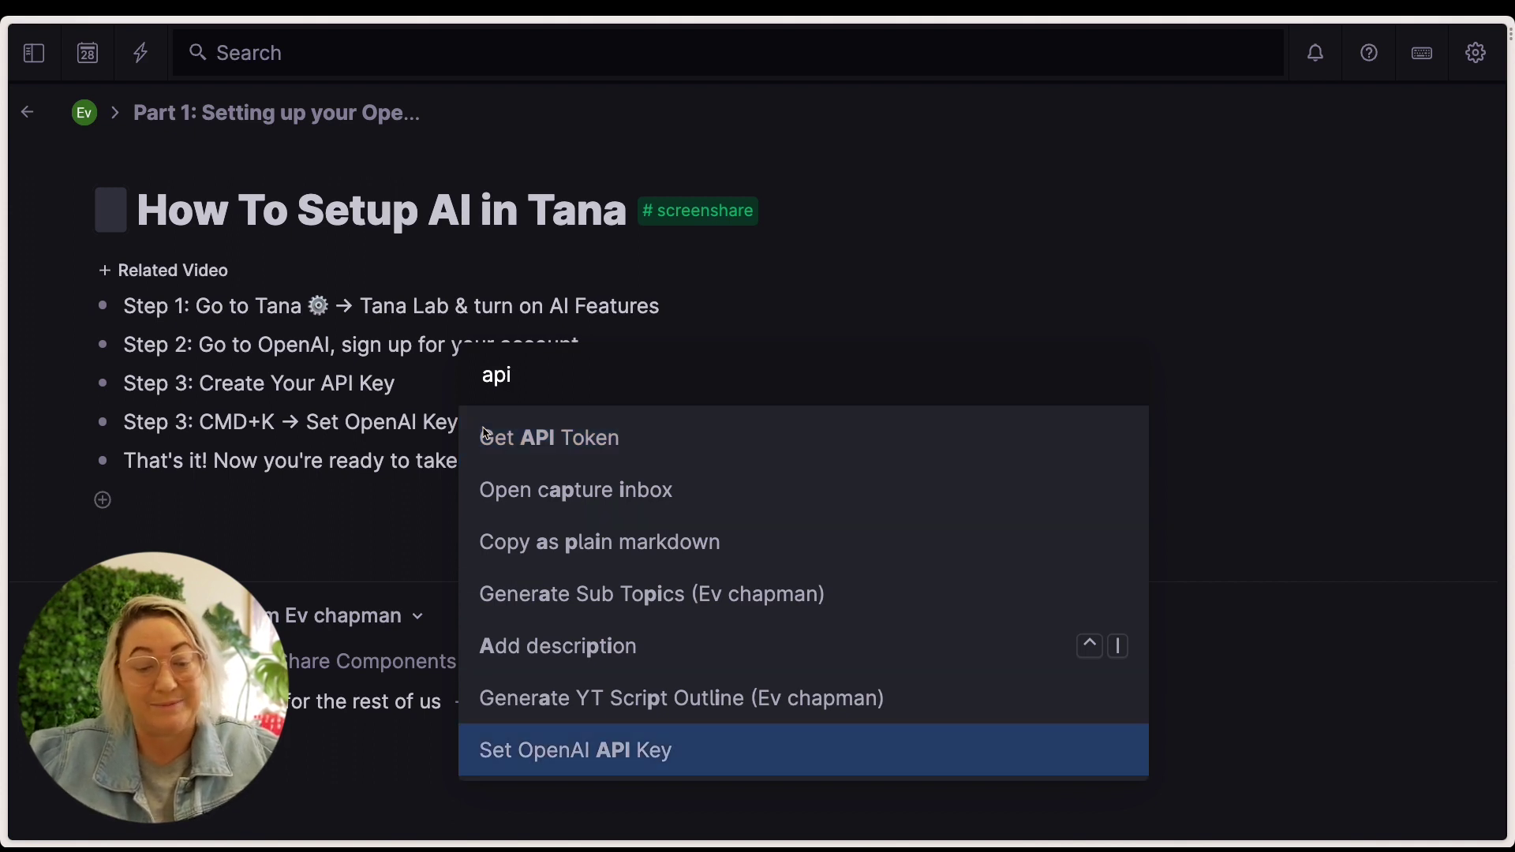
key(Return)
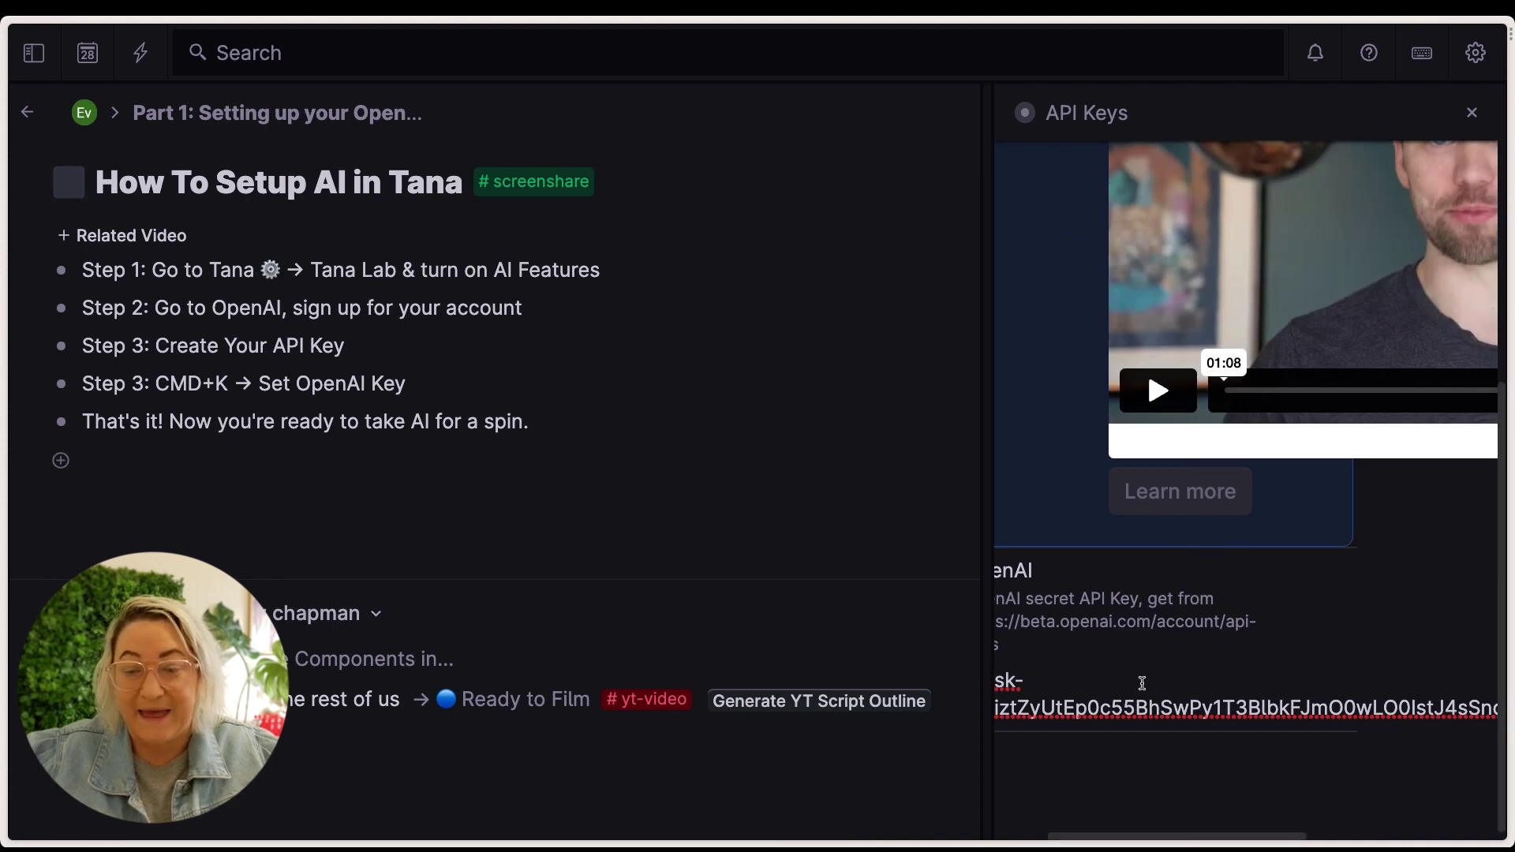
scroll(1099, 705, left, 3)
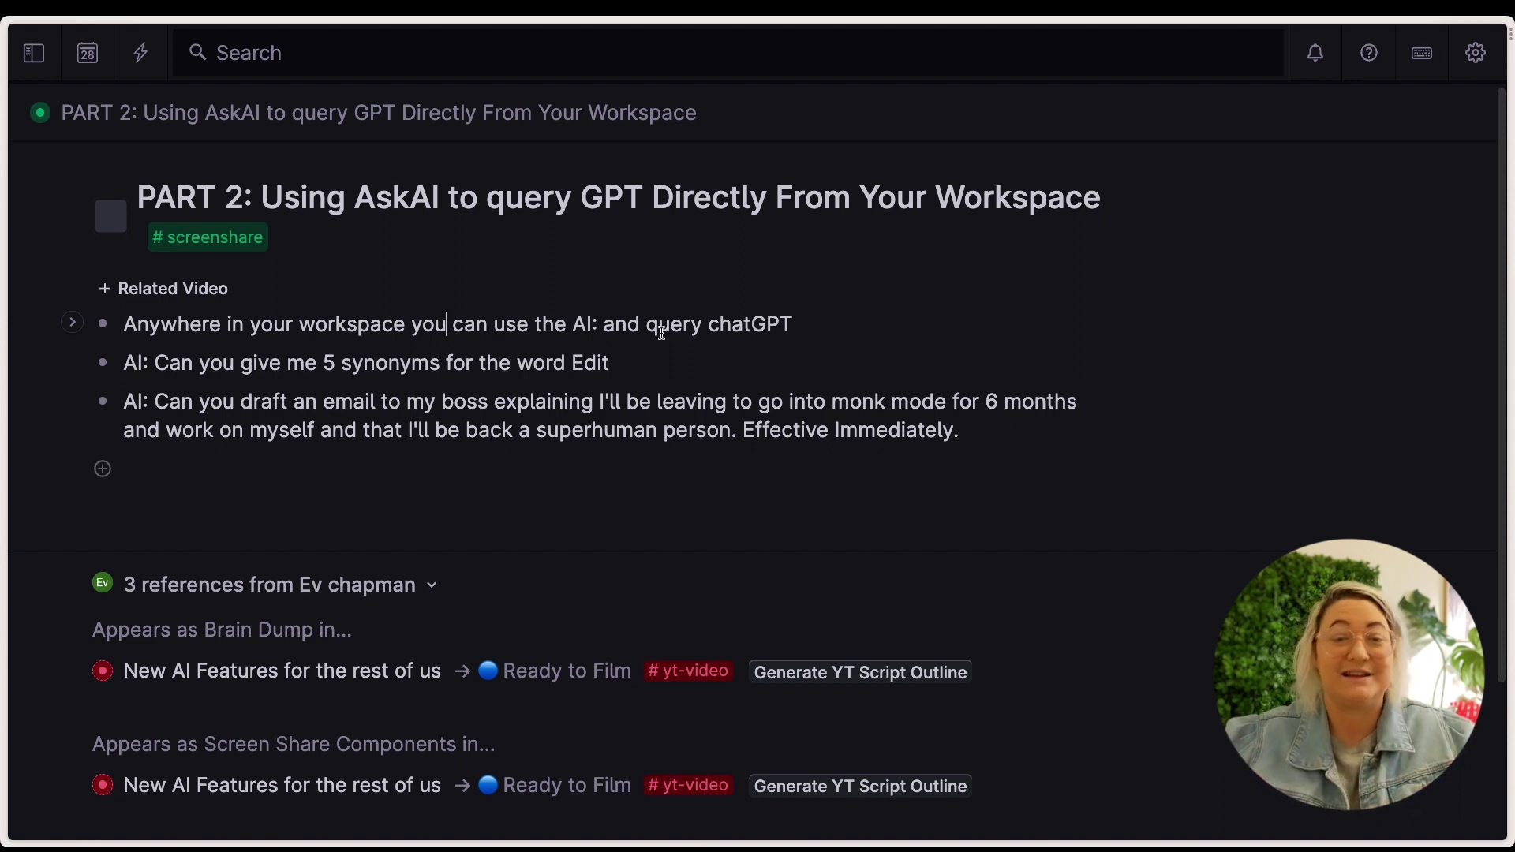
- Add a new bullet 'AI: What are you?' and send it to the AI
click(883, 328)
key(Return)
key(Return)
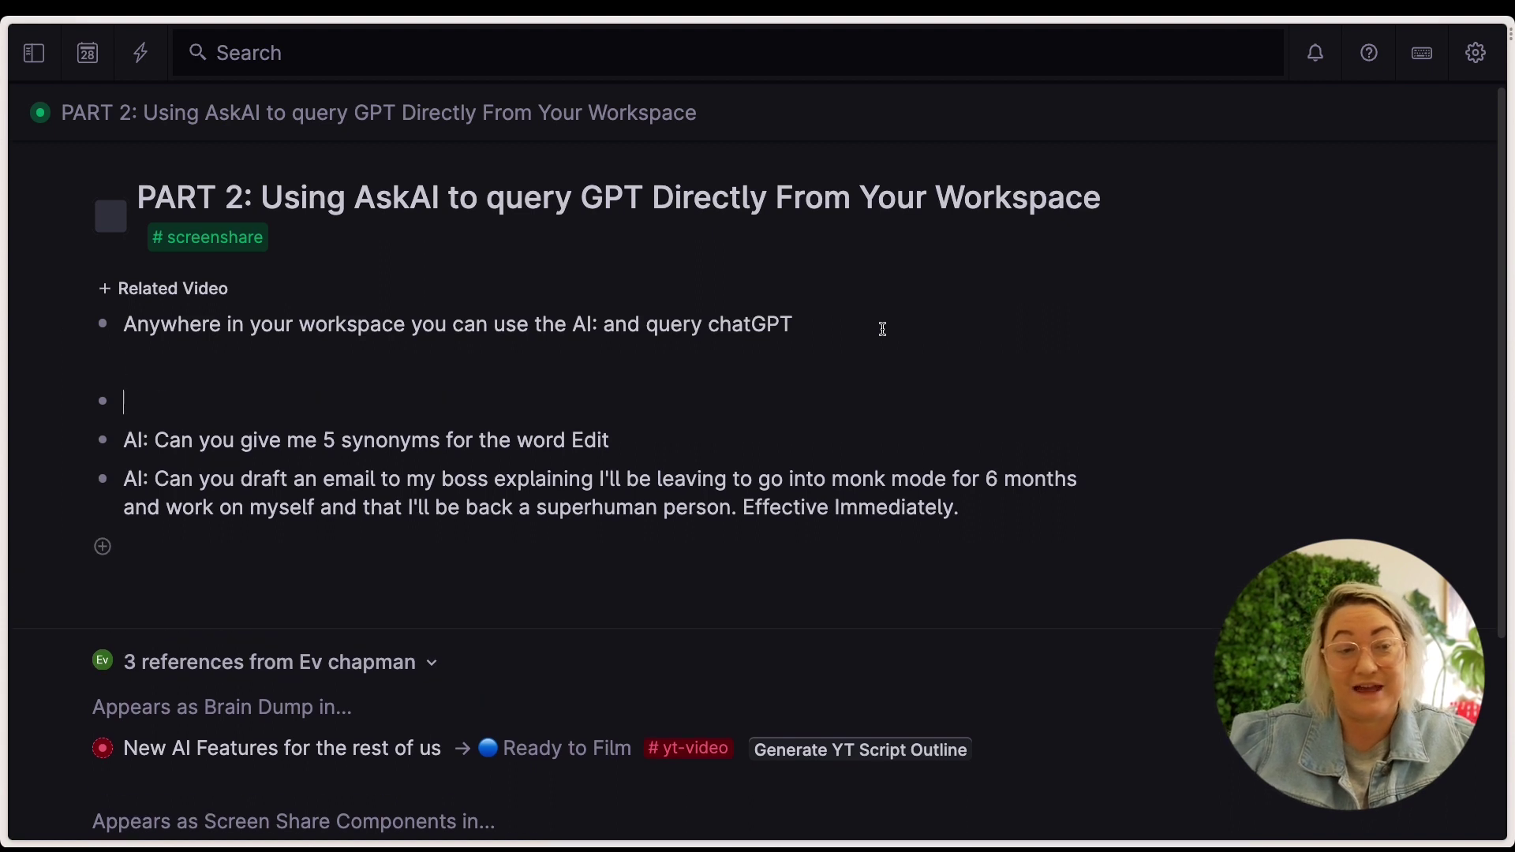
key(Up)
text(AI:)
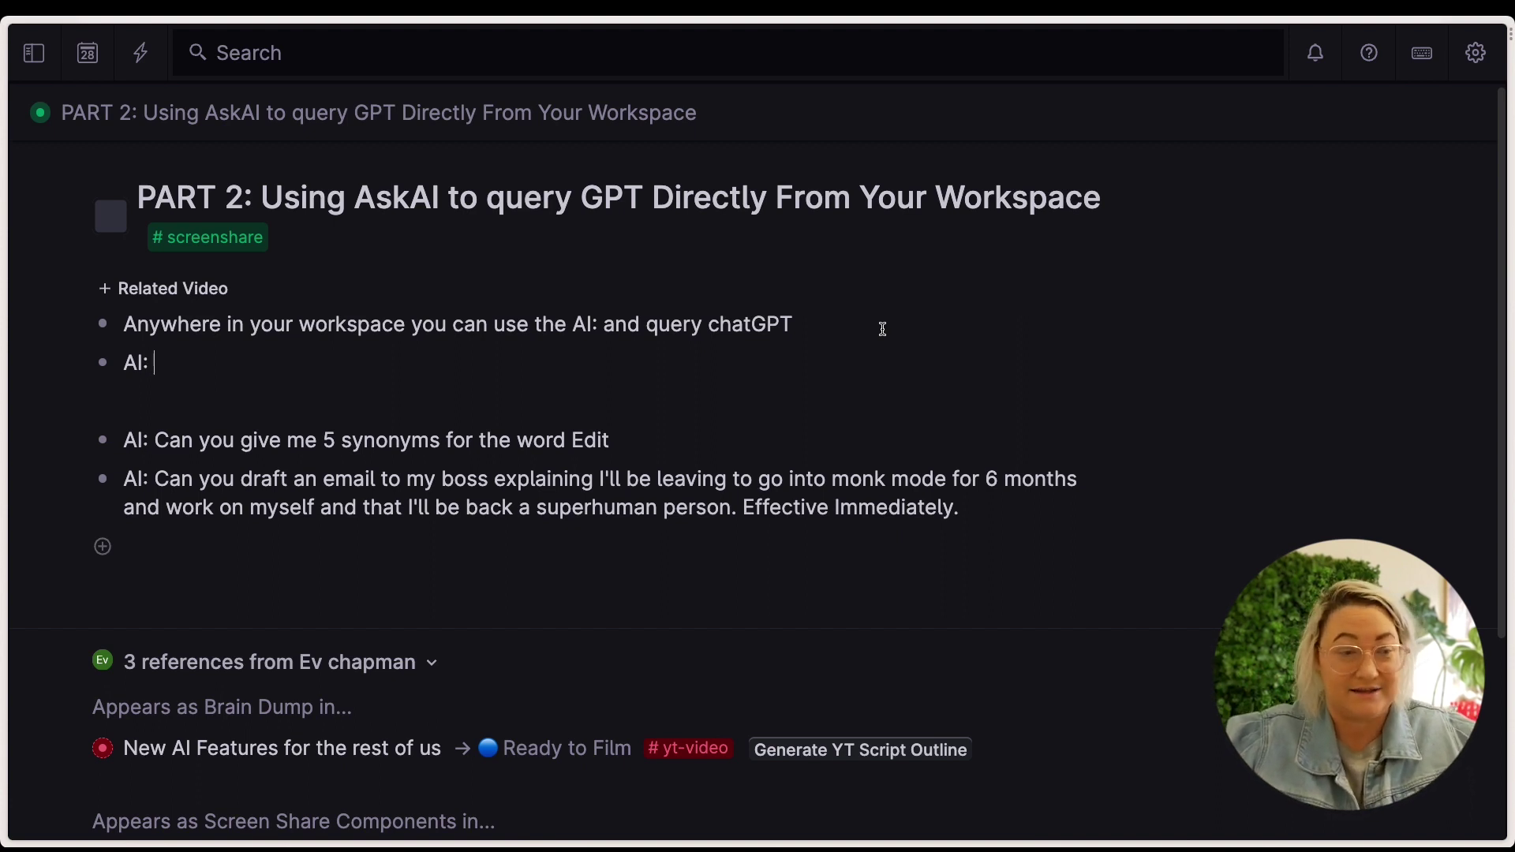
text(What are you?)
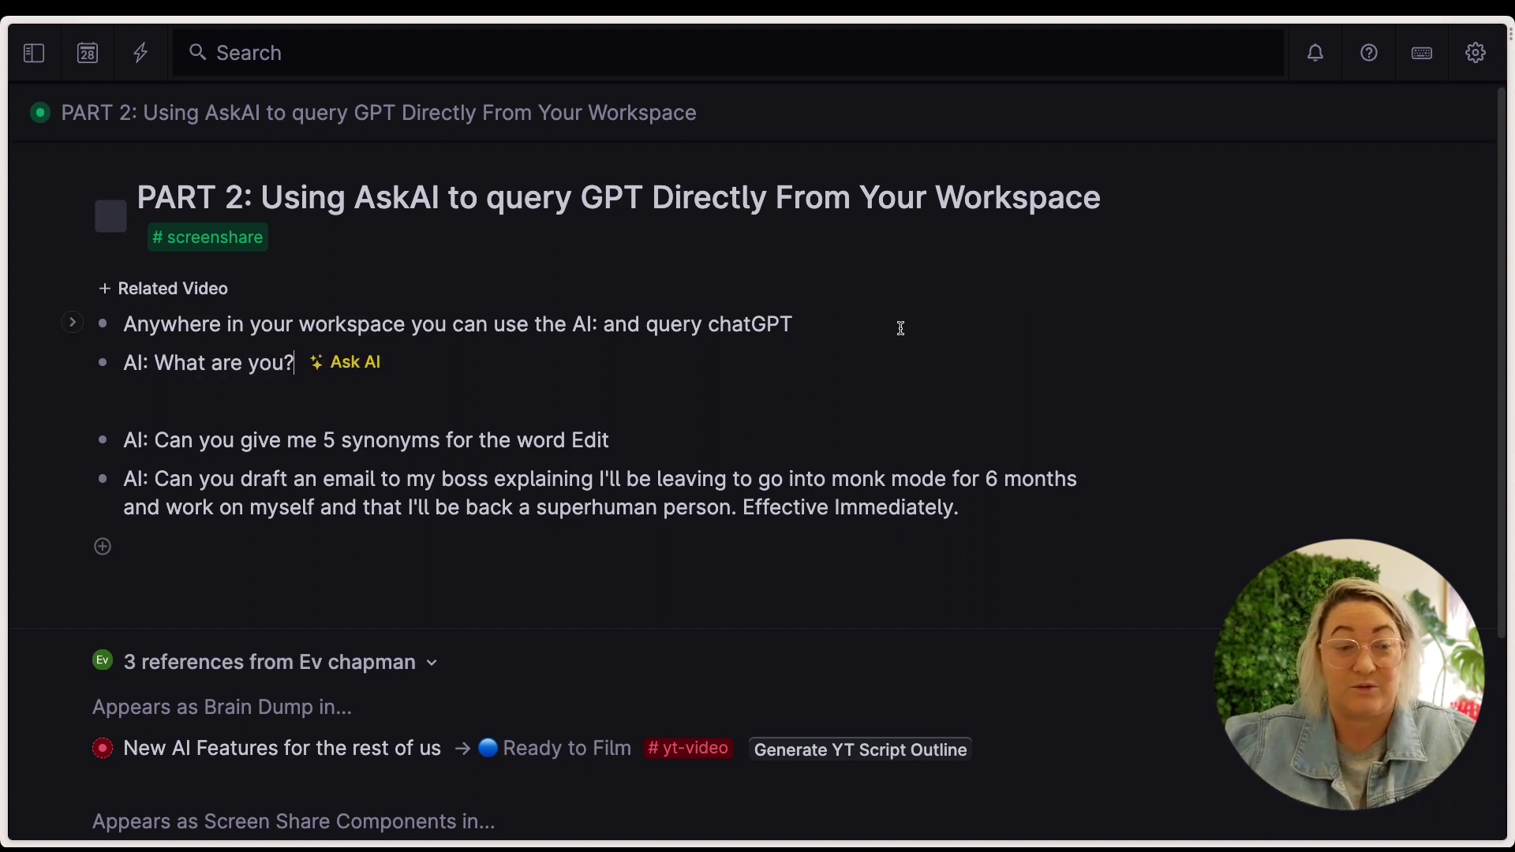
click(345, 364)
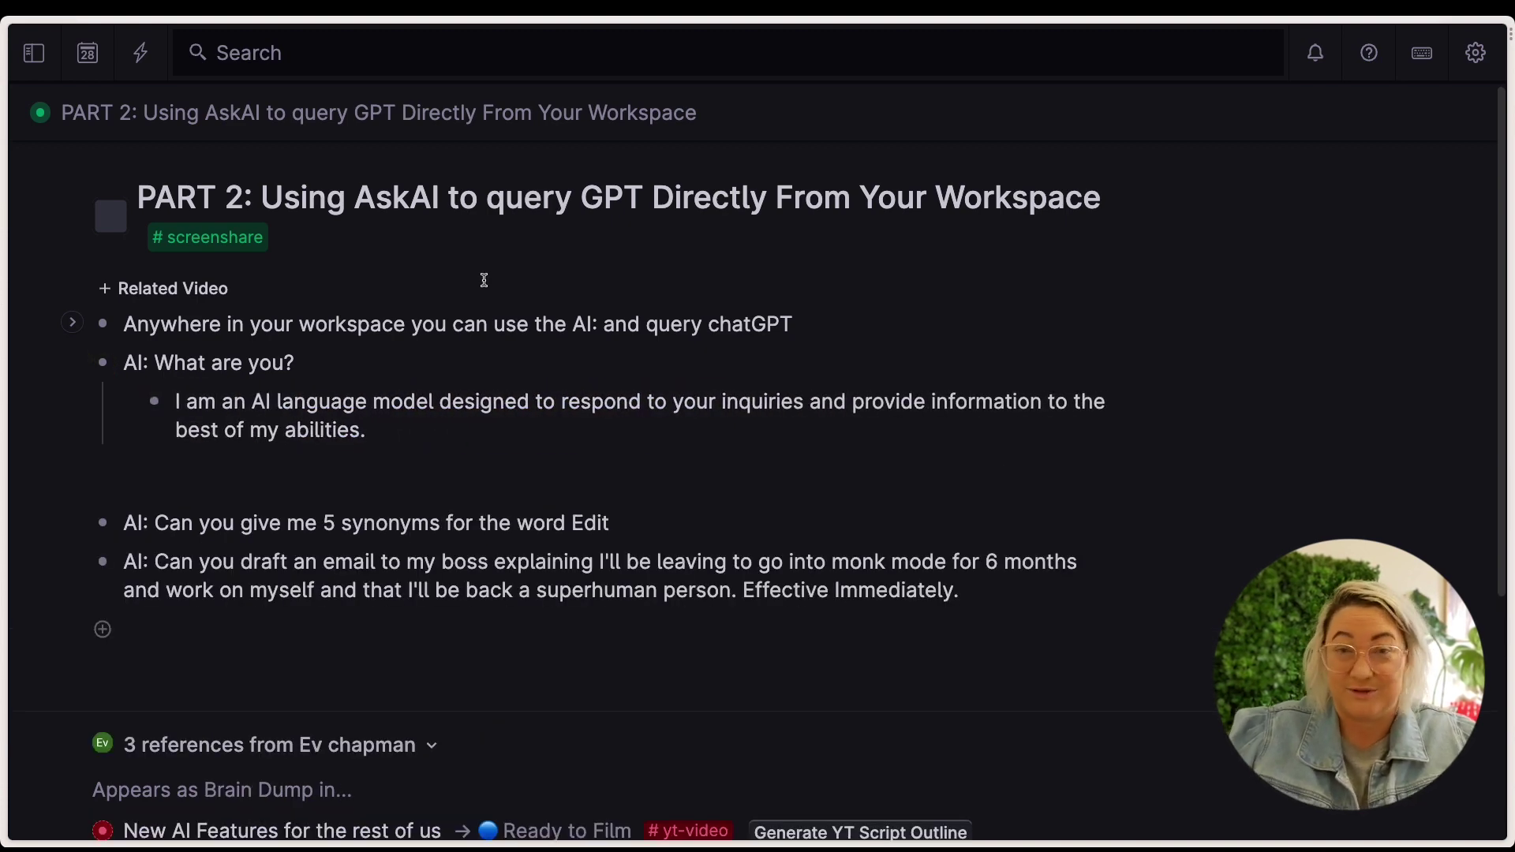
- Select the AI's nested answer text, then clear the selection
scroll(446, 321, down, 2)
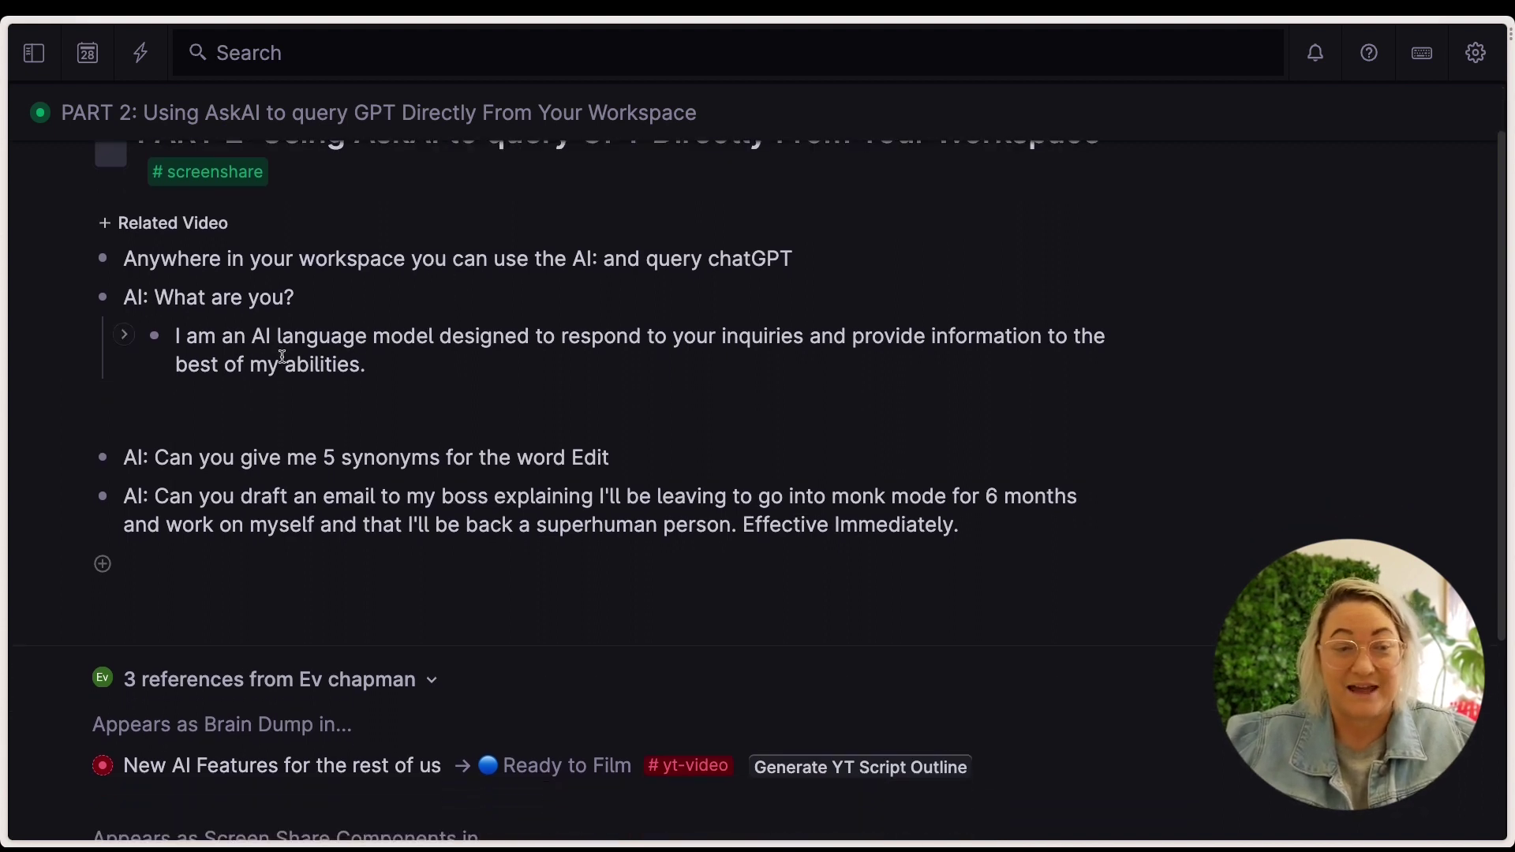
click(351, 366)
drag(351, 366, 402, 371)
click(249, 300)
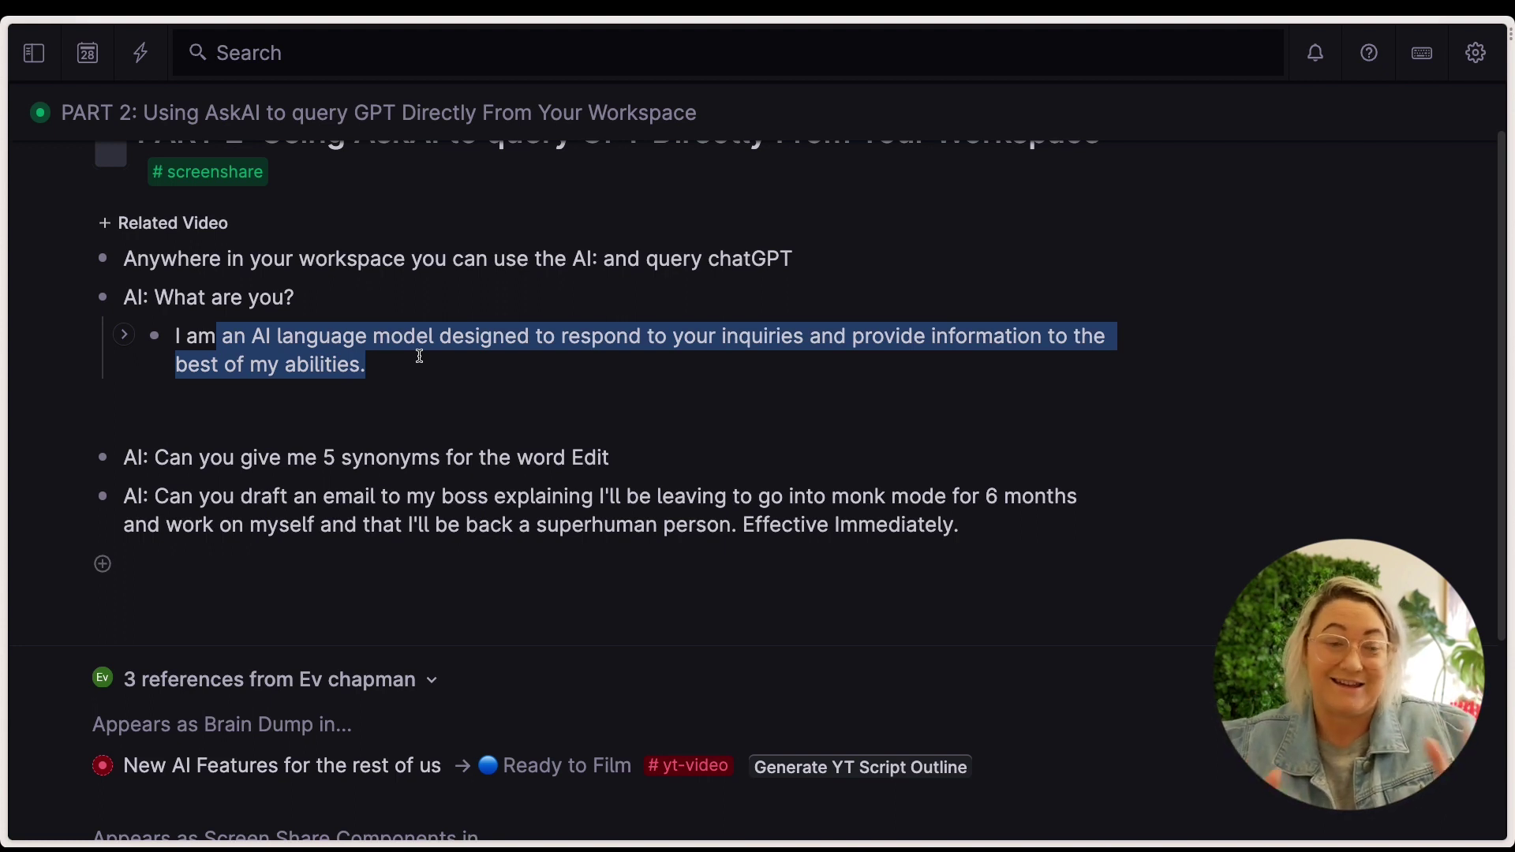
click(178, 337)
scroll(211, 250, down, 2)
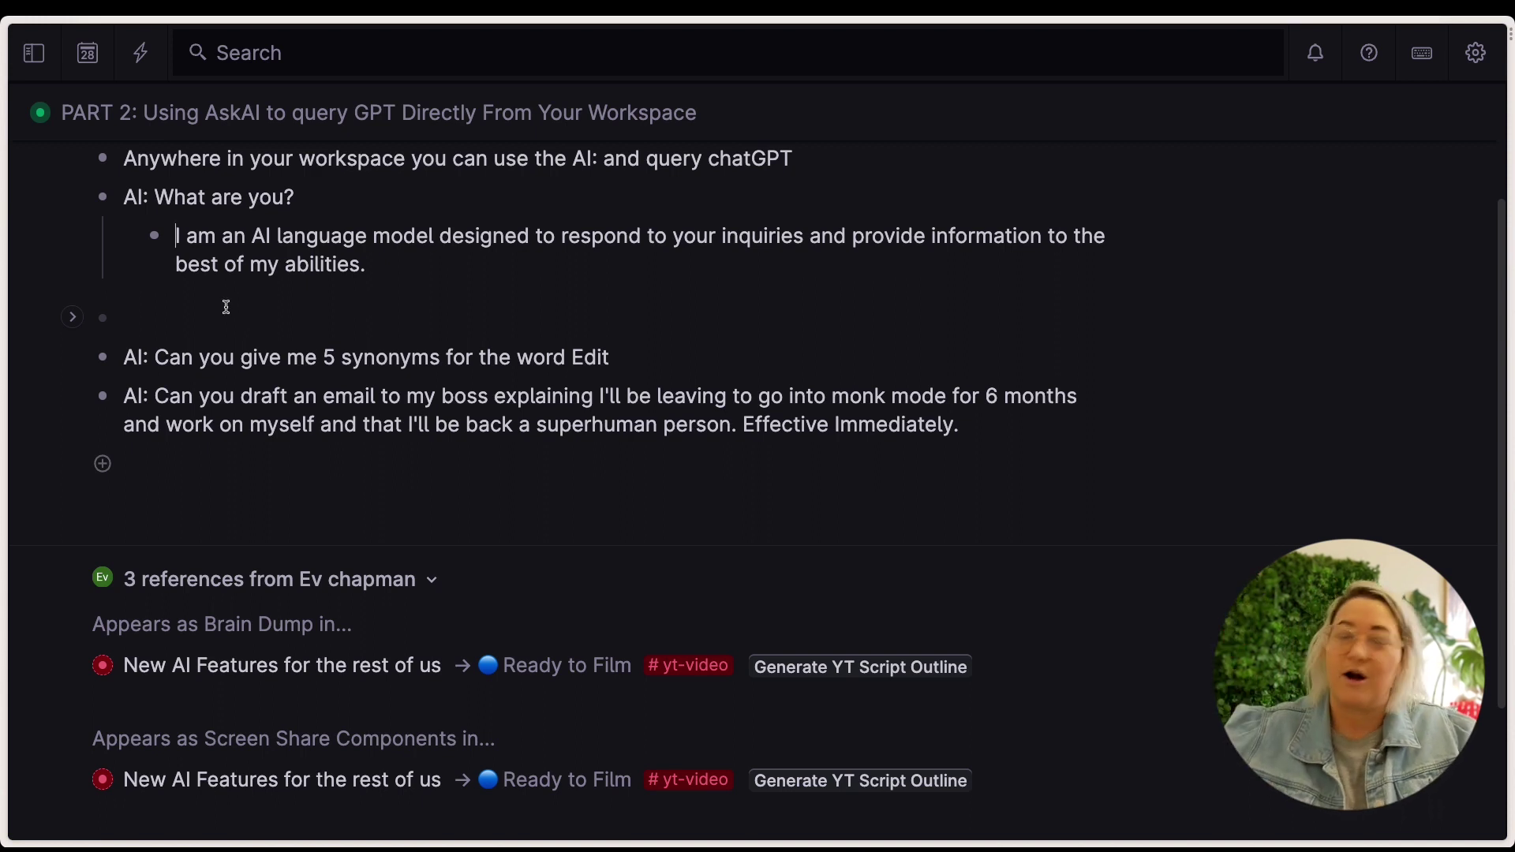
- Ask the AI for five synonyms for 'Edit' under the synonyms prompt
mouse_move(567, 362)
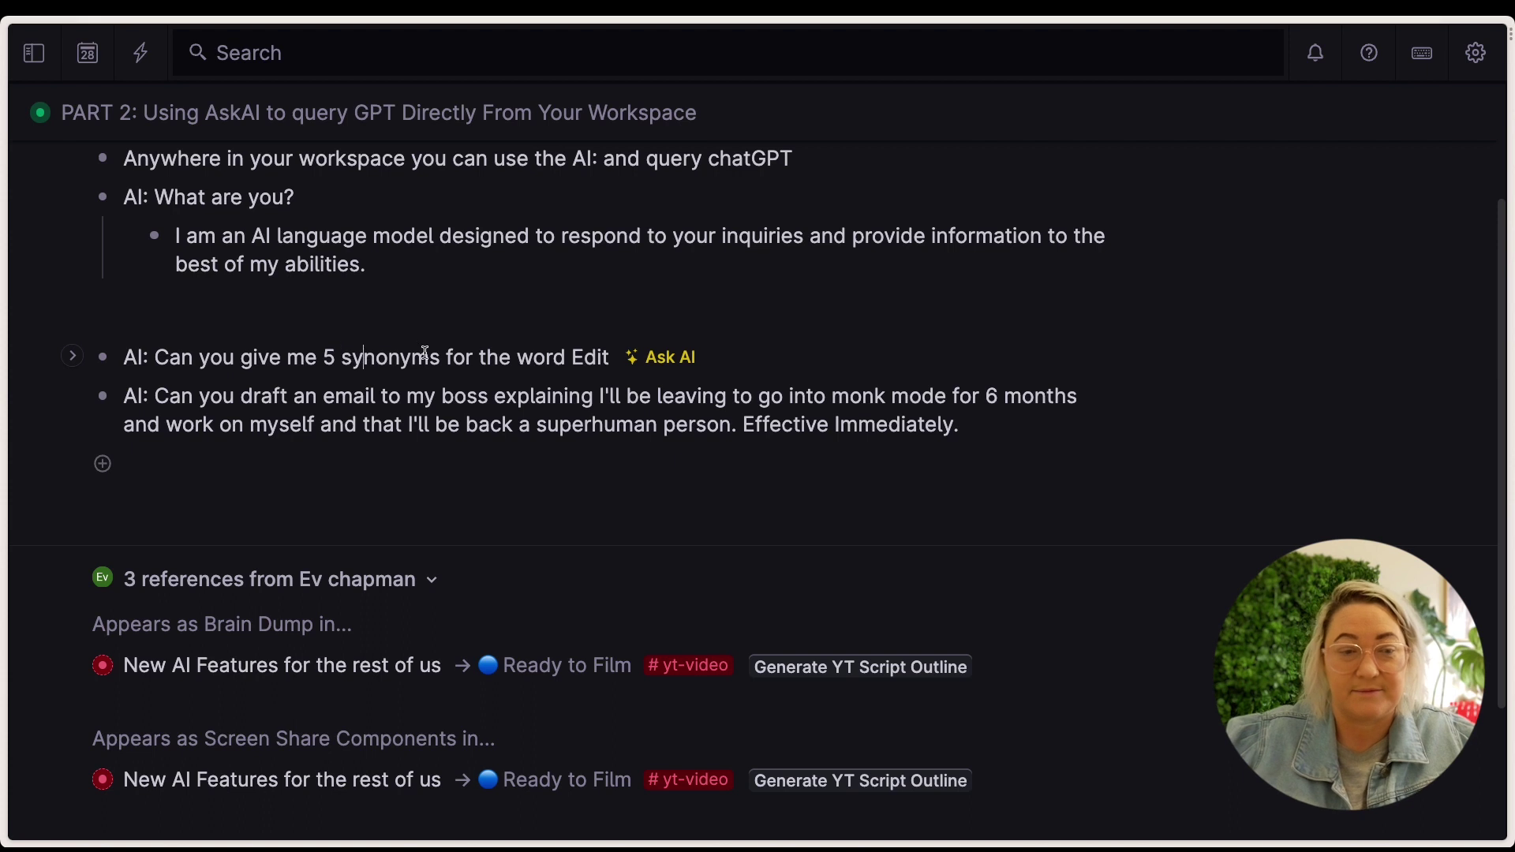
click(500, 364)
key(Return)
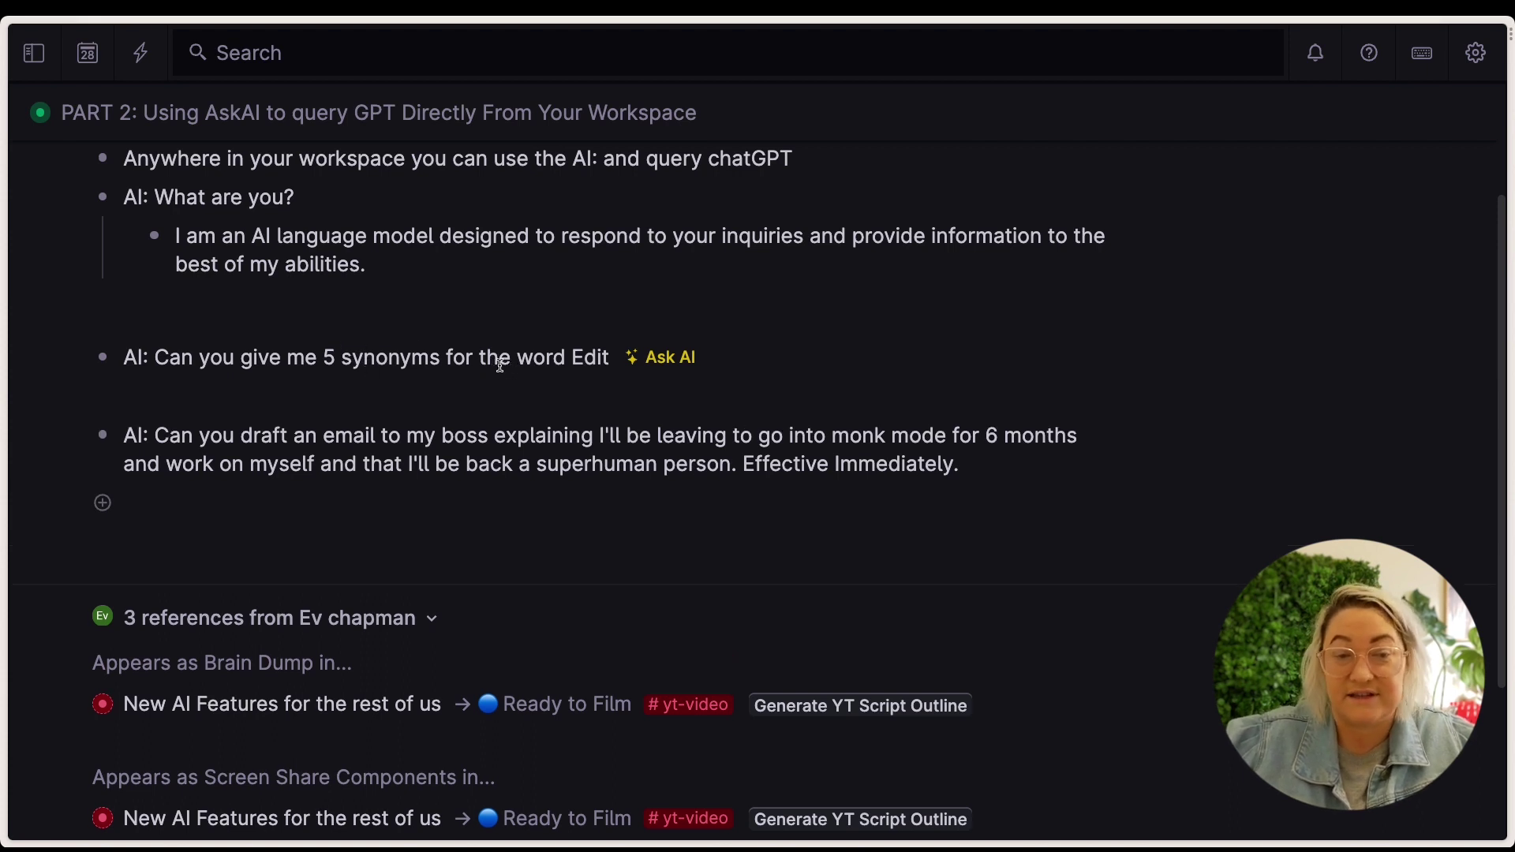
click(662, 358)
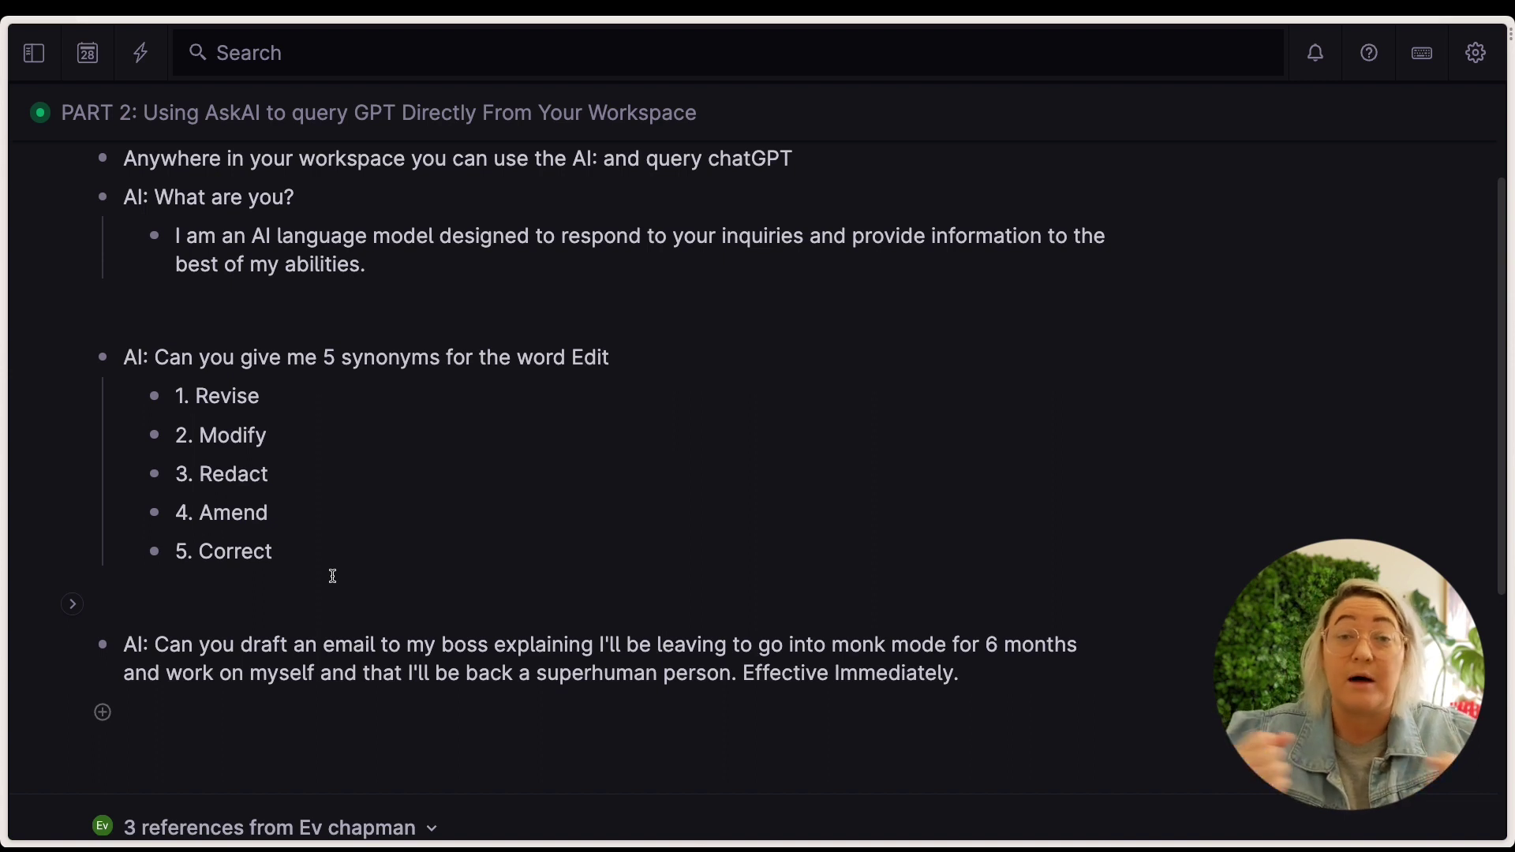
scroll(386, 258, down, 2)
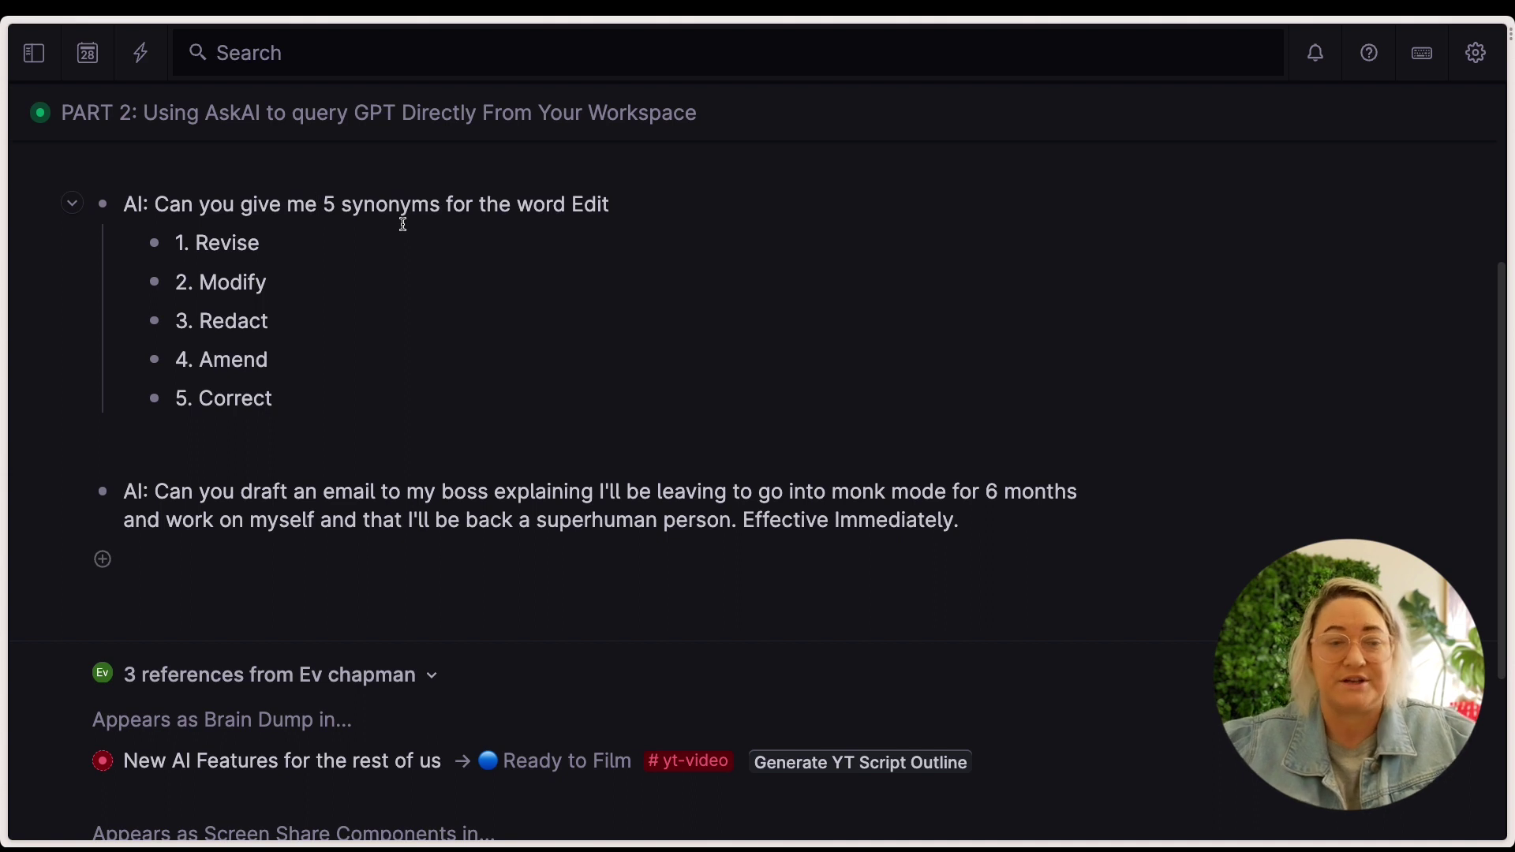
- Have the AI draft the six-month sabbatical email to the boss from the email request bullet
scroll(440, 260, down, 3)
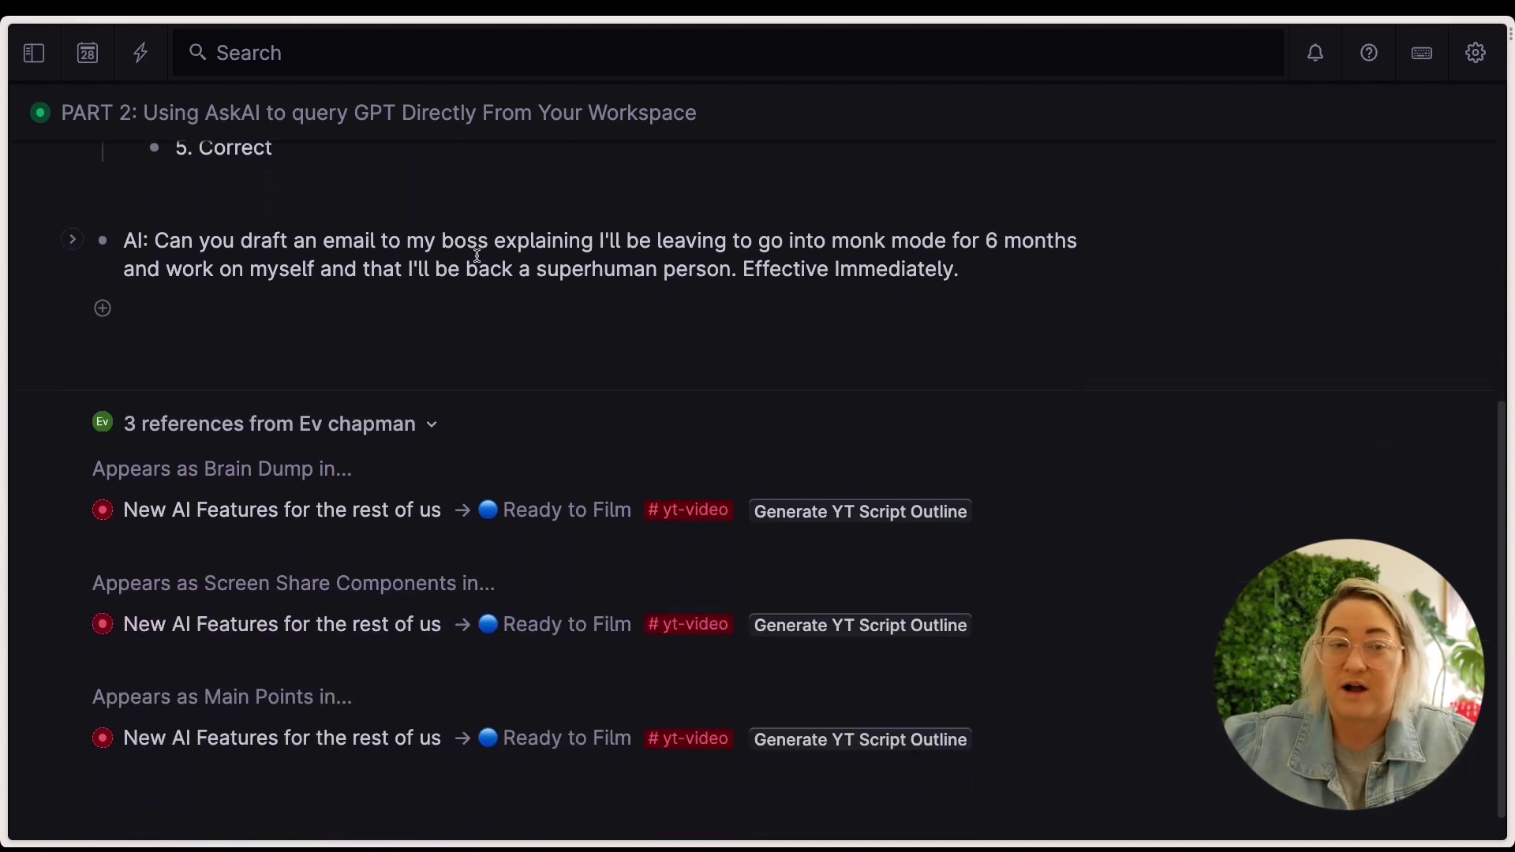
click(483, 247)
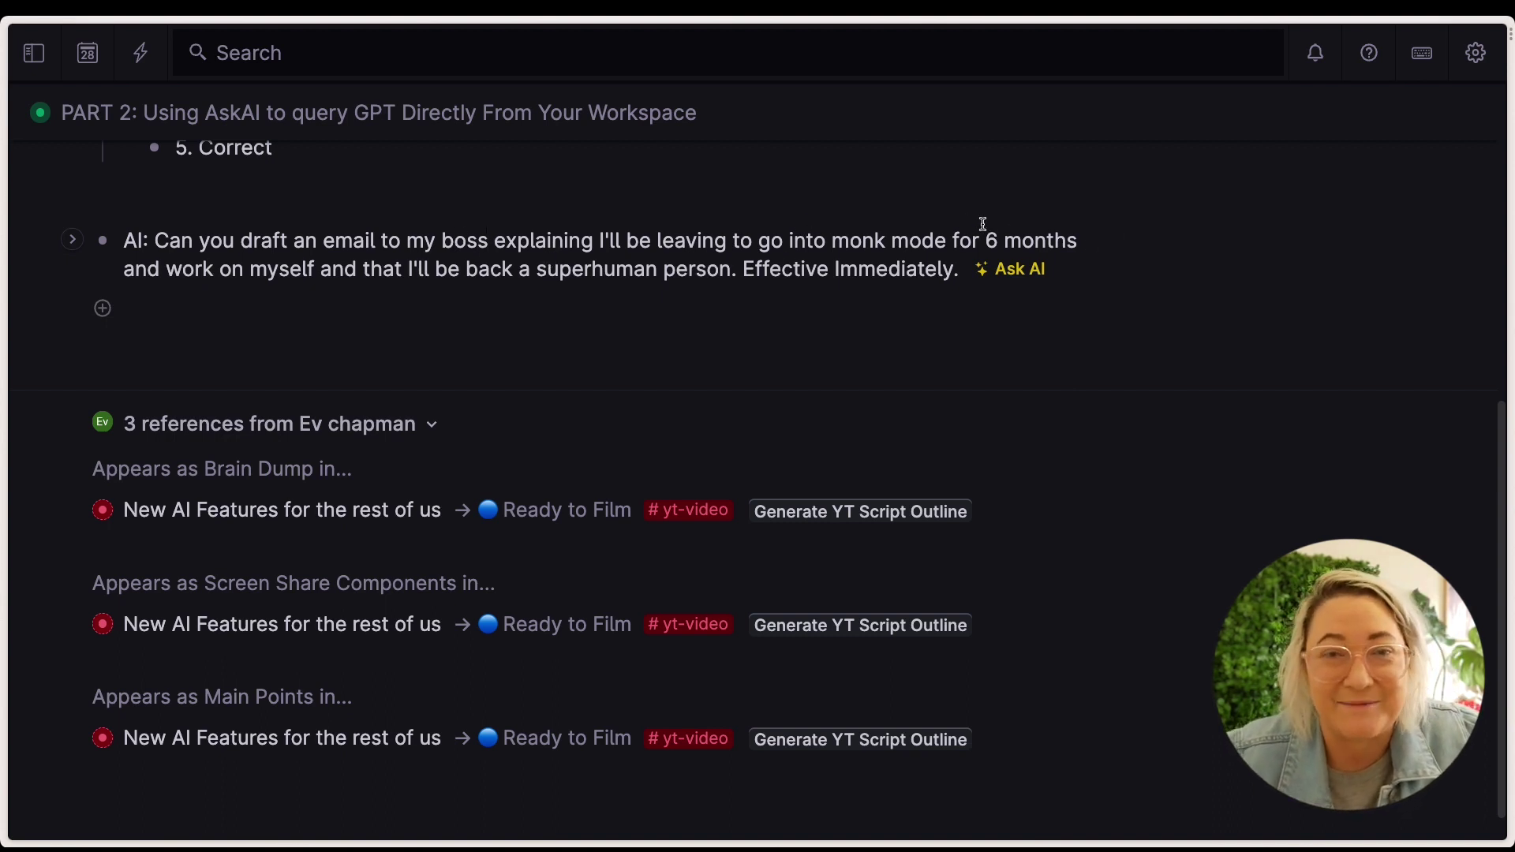
click(1025, 272)
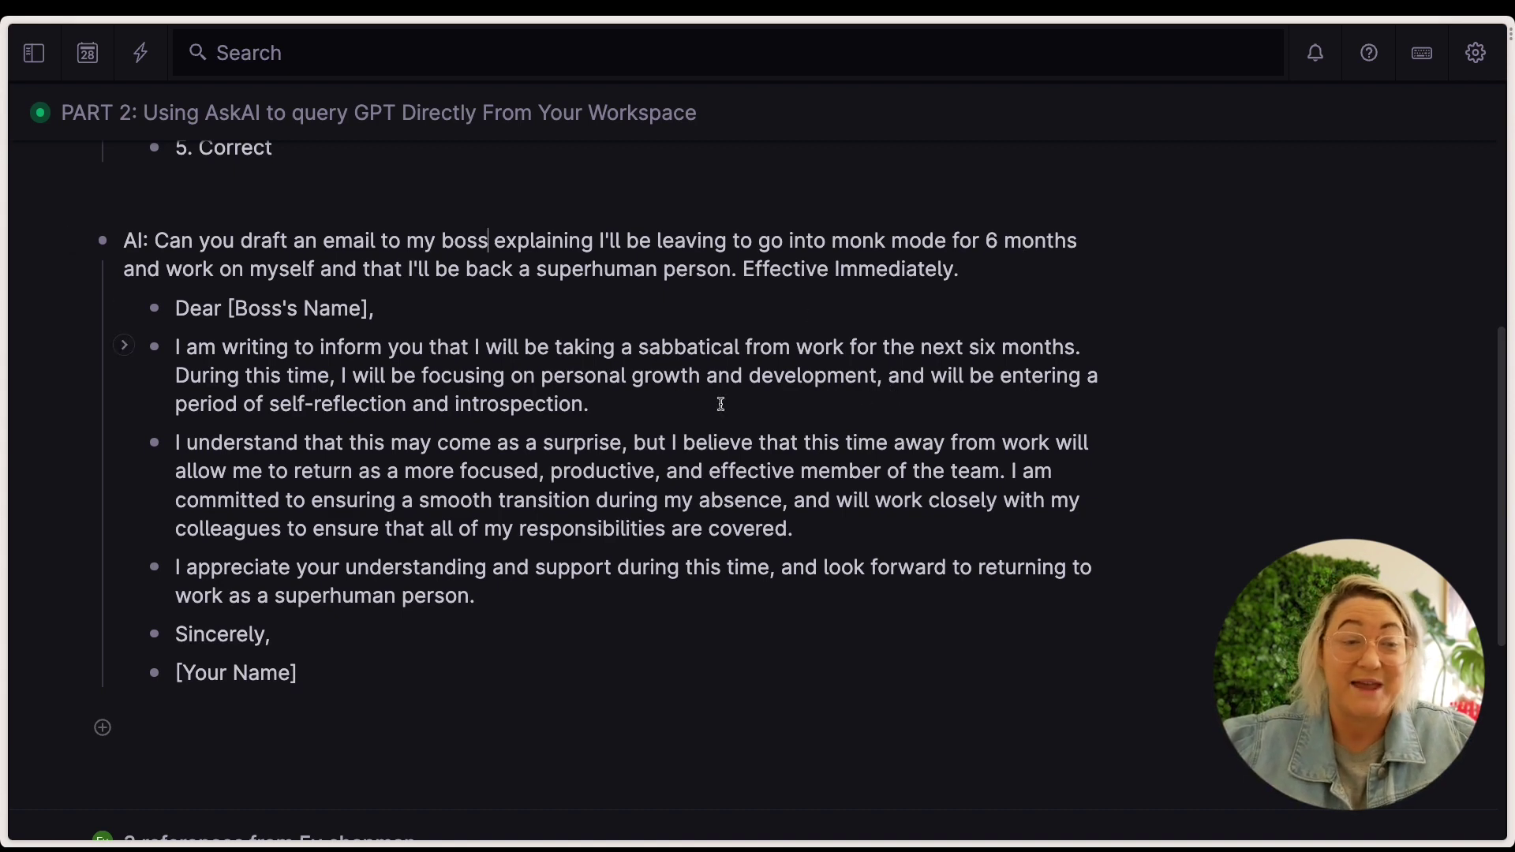
scroll(634, 563, down, 2)
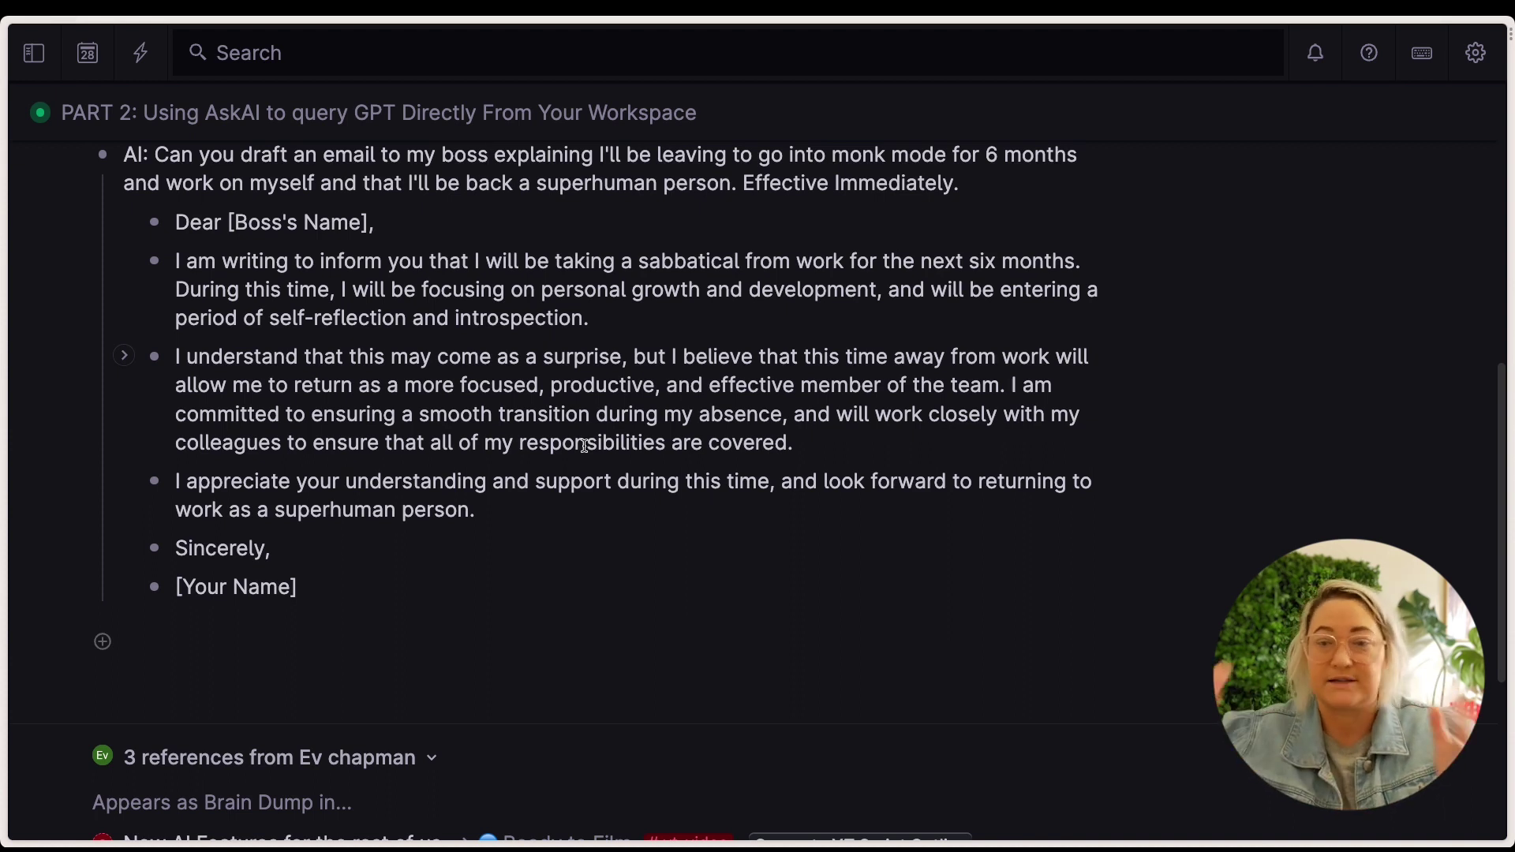
- Start a new bullet below the email draft reading 'AI: Outline this topic'
click(190, 639)
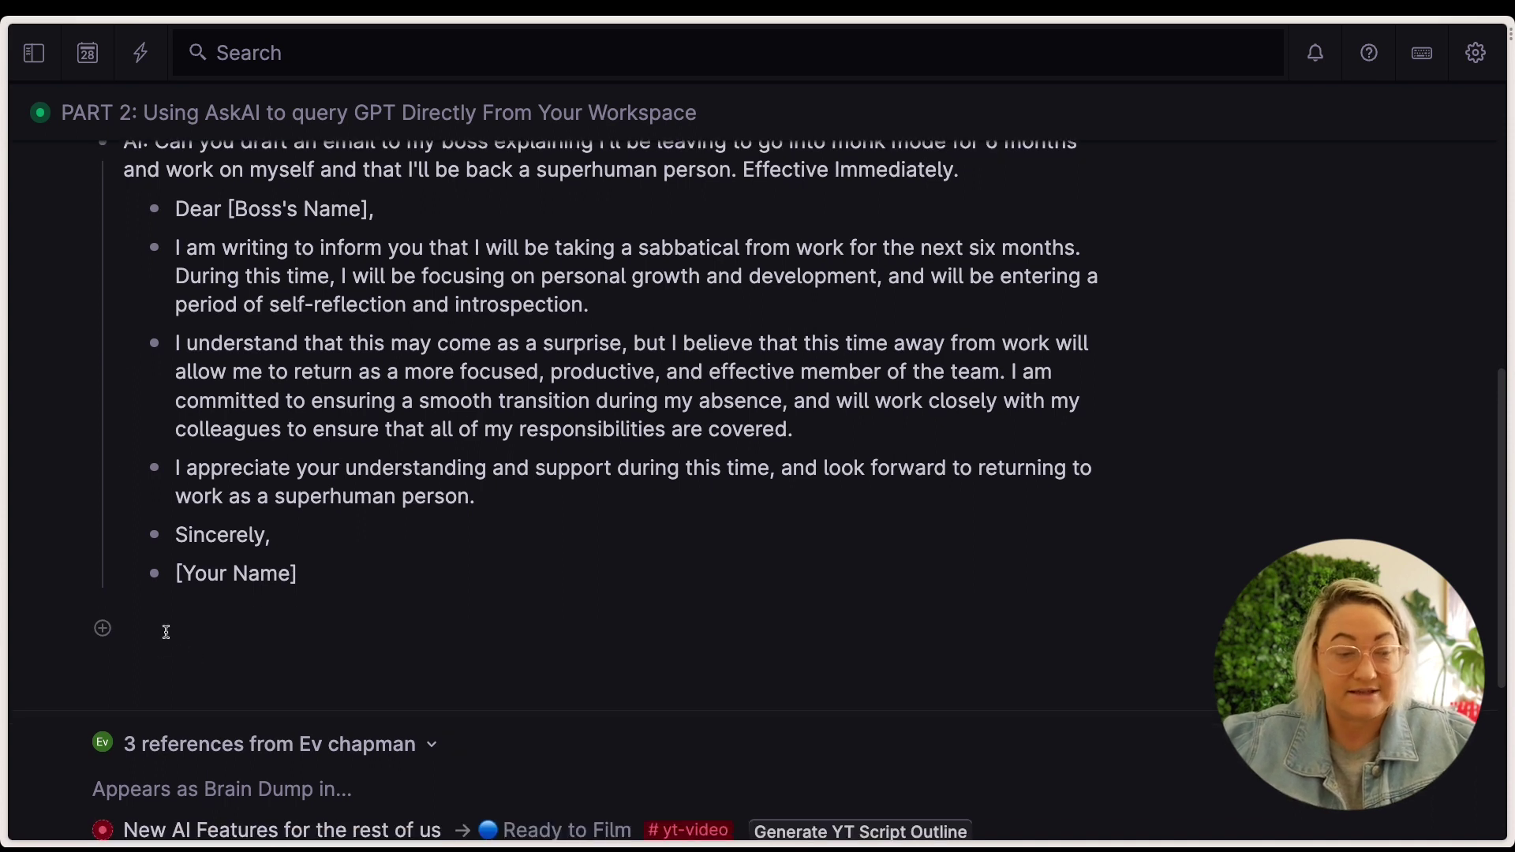
text(AI: Outline thi)
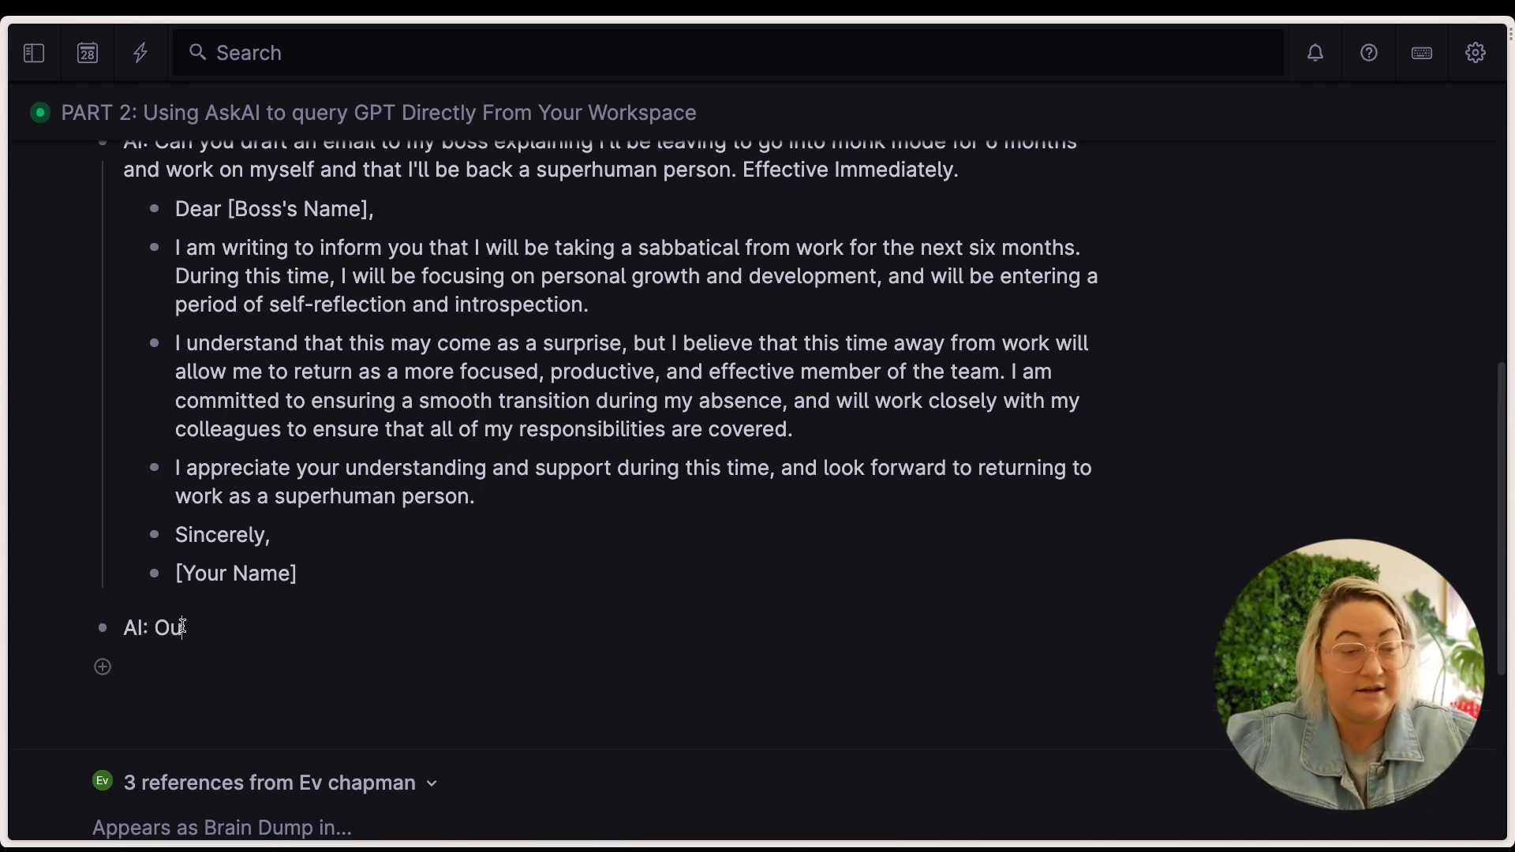
text(s topic)
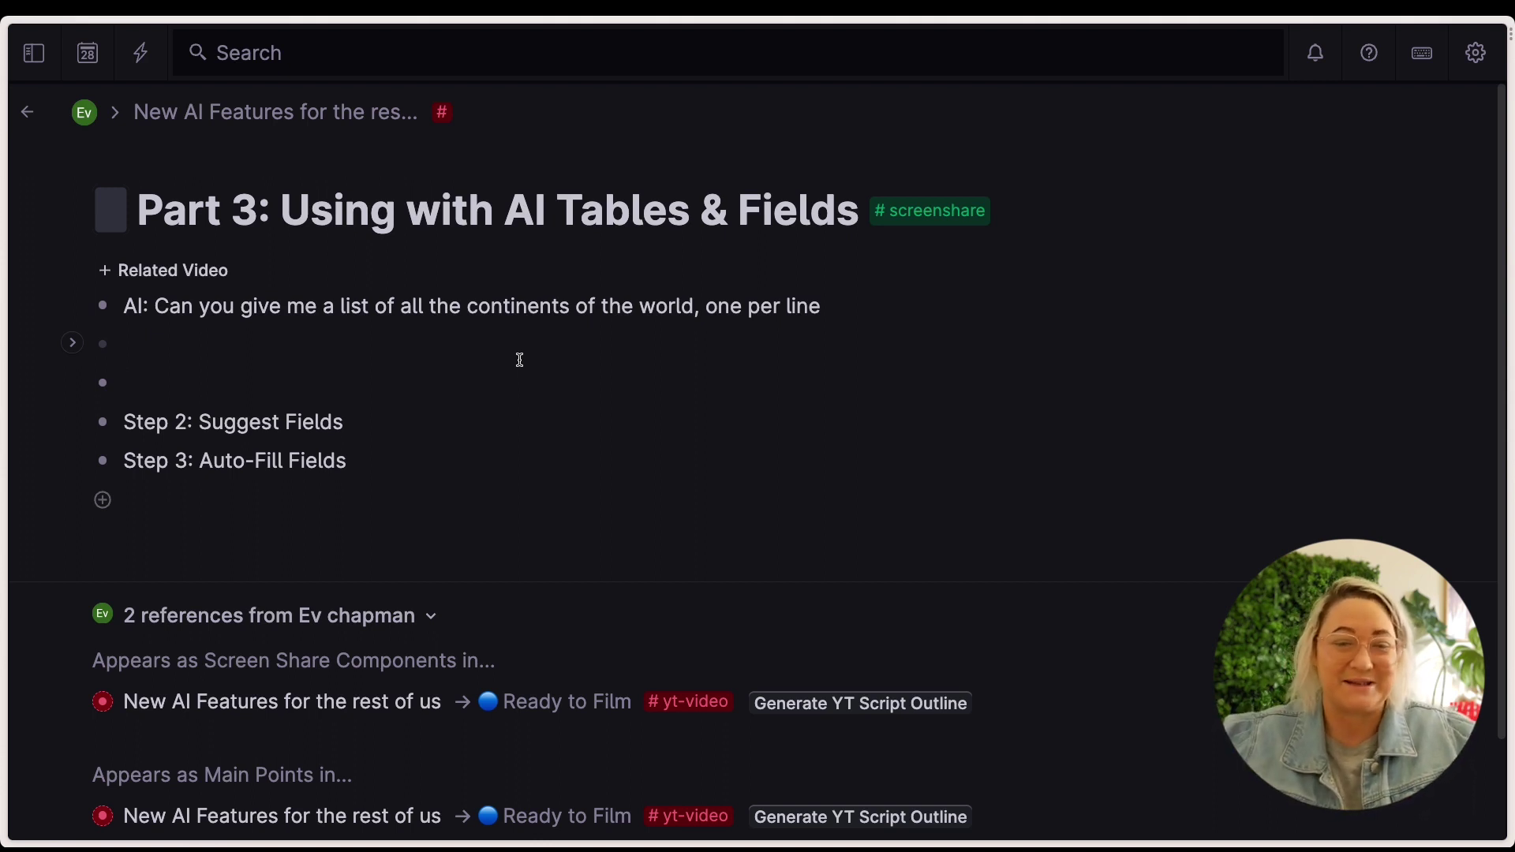
- Send 'AI: Can you give me a list of all the continents' to the AI for a seven-continent list
click(567, 314)
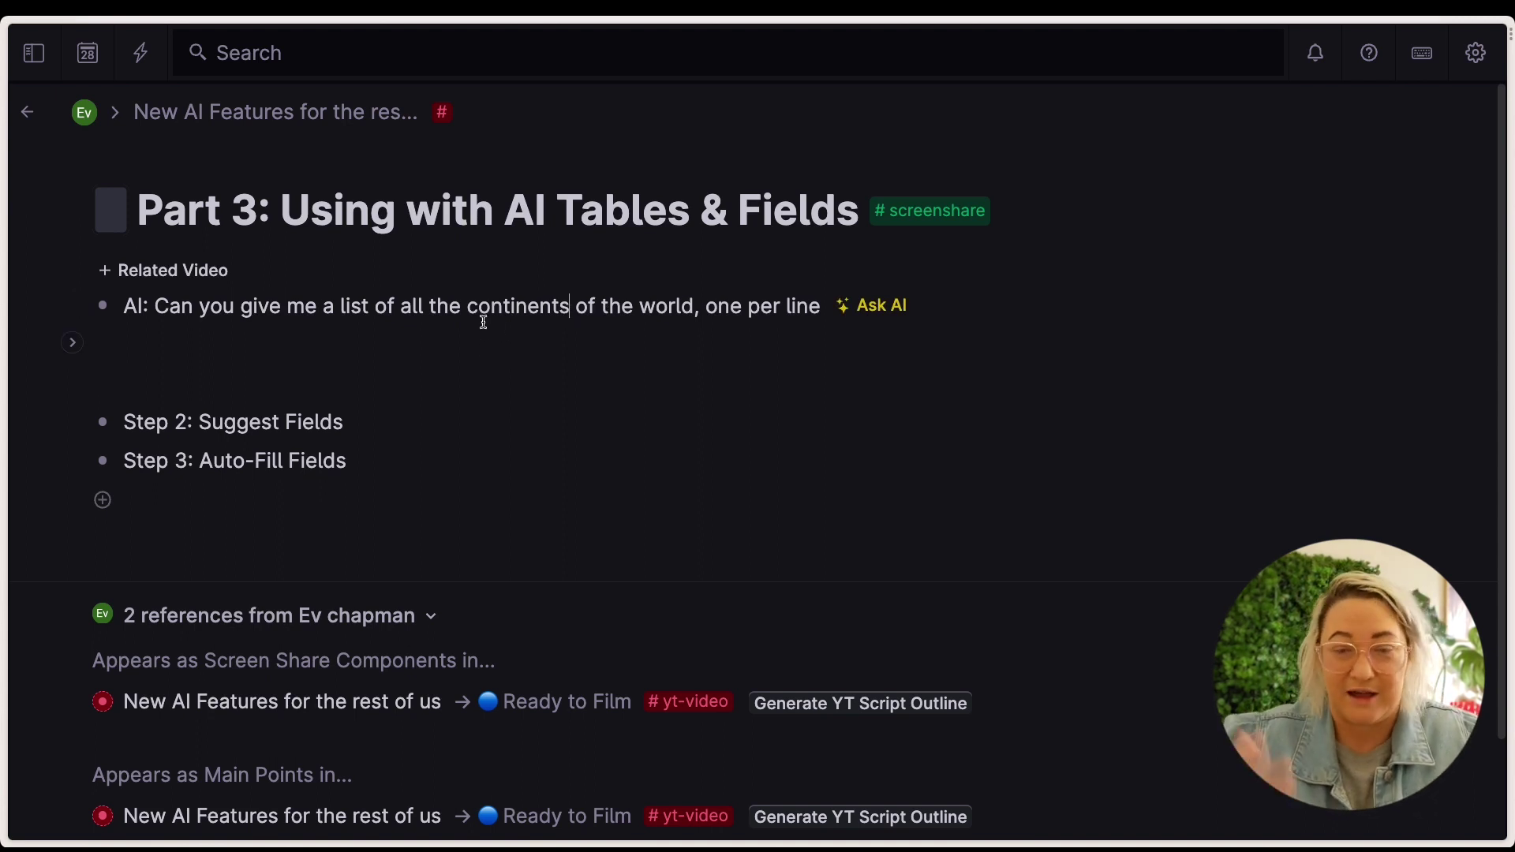
click(865, 309)
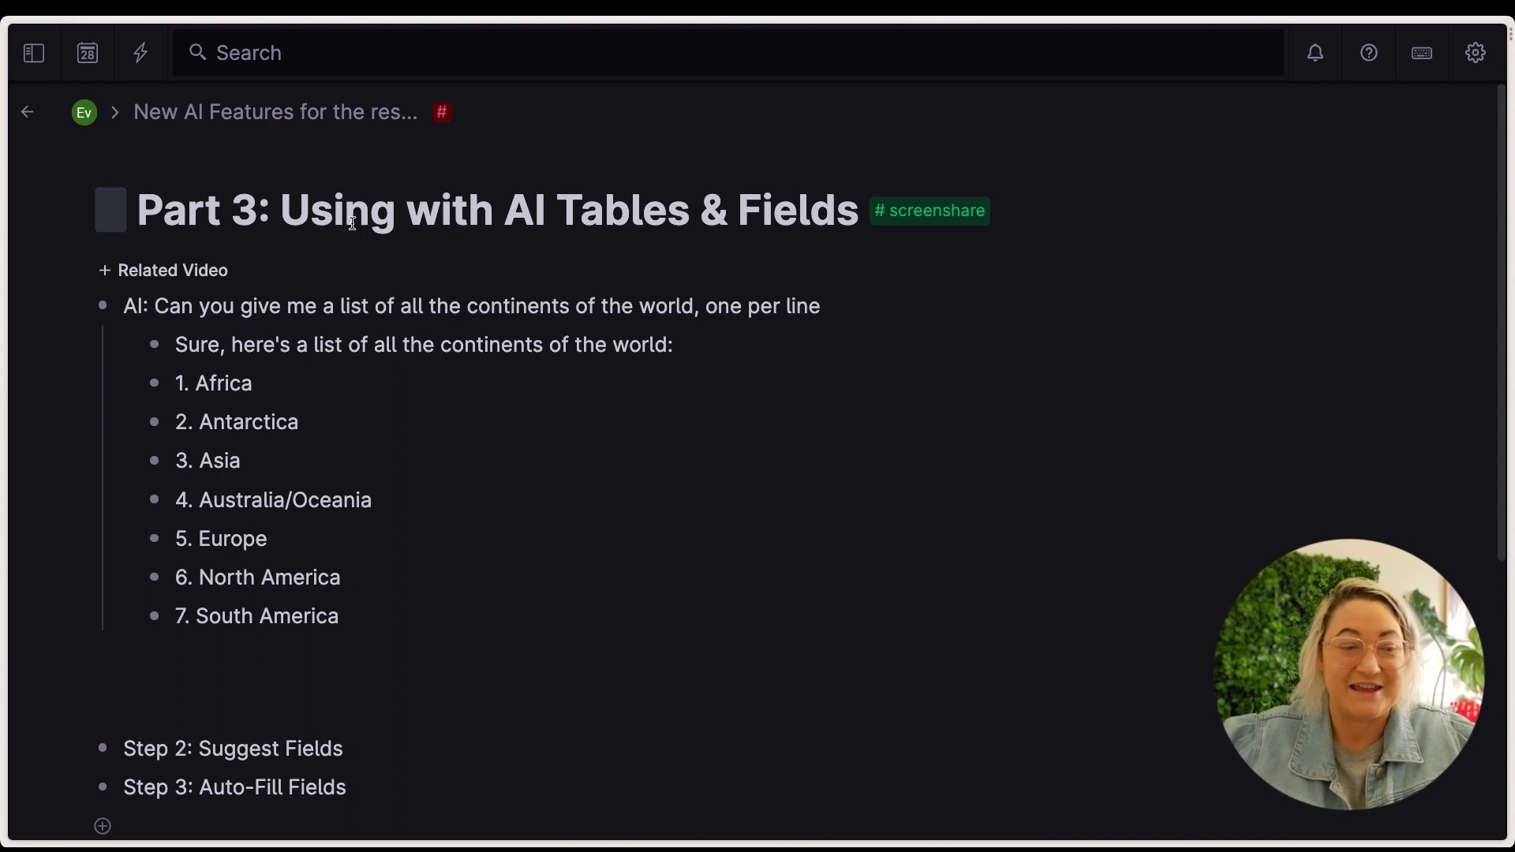
scroll(393, 186, down, 1)
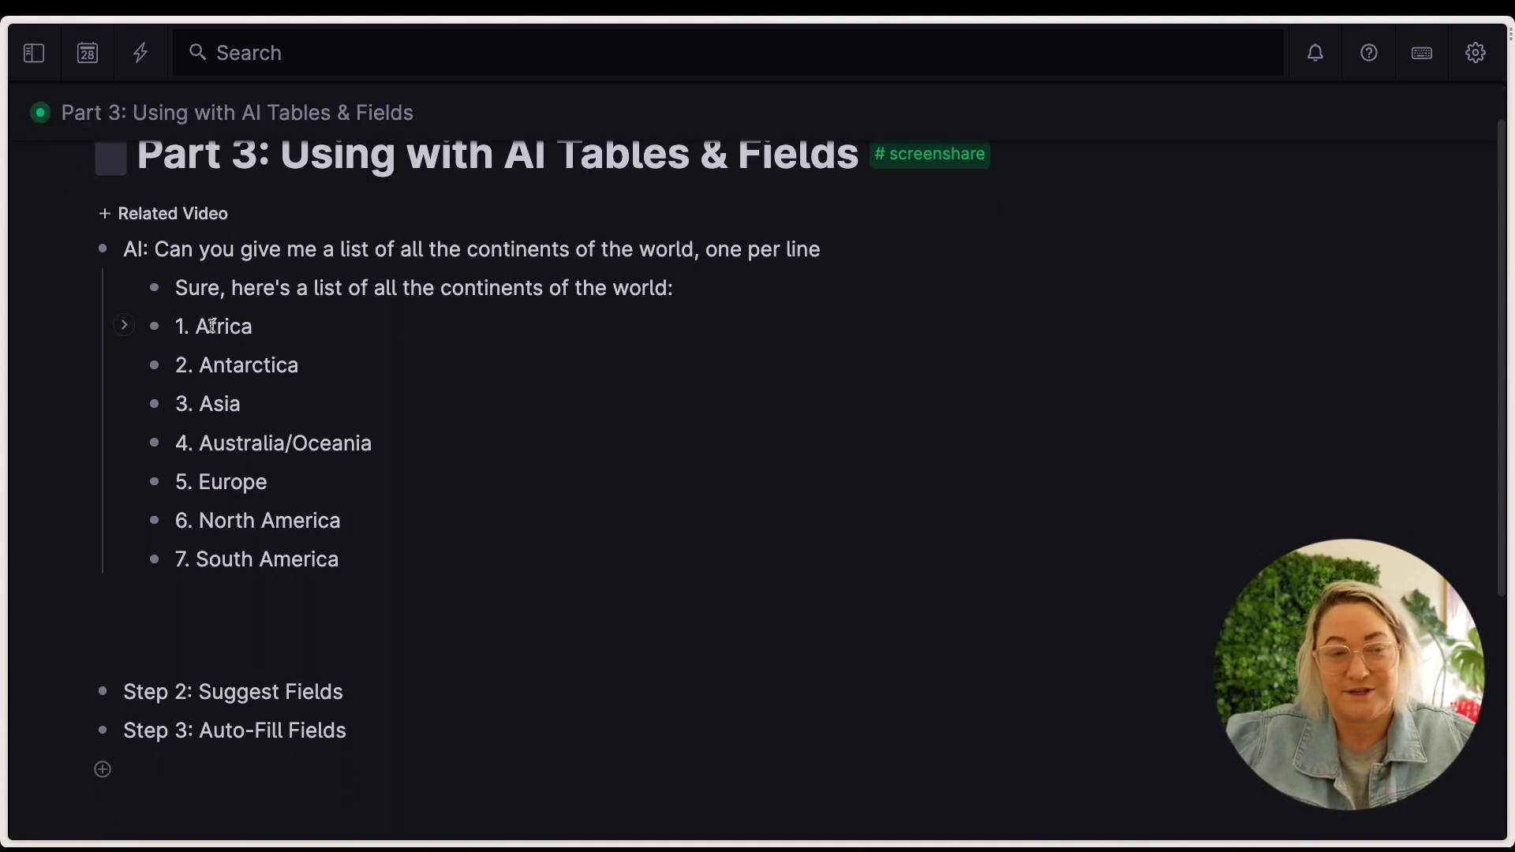
- Tag all seven continent rows with #contintent
drag(209, 327, 258, 547)
key(super+k)
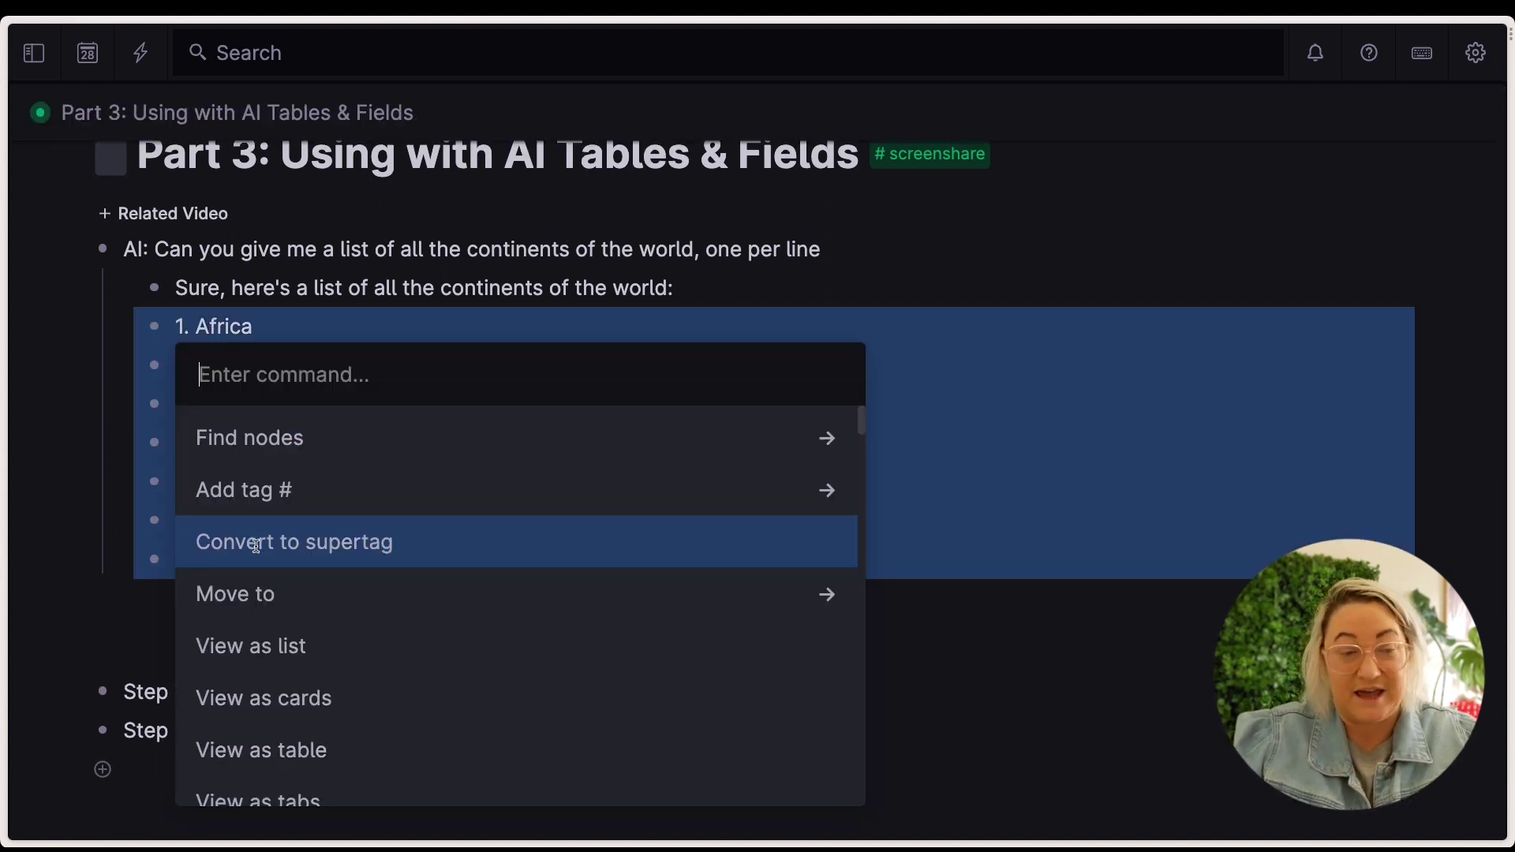
text(contin)
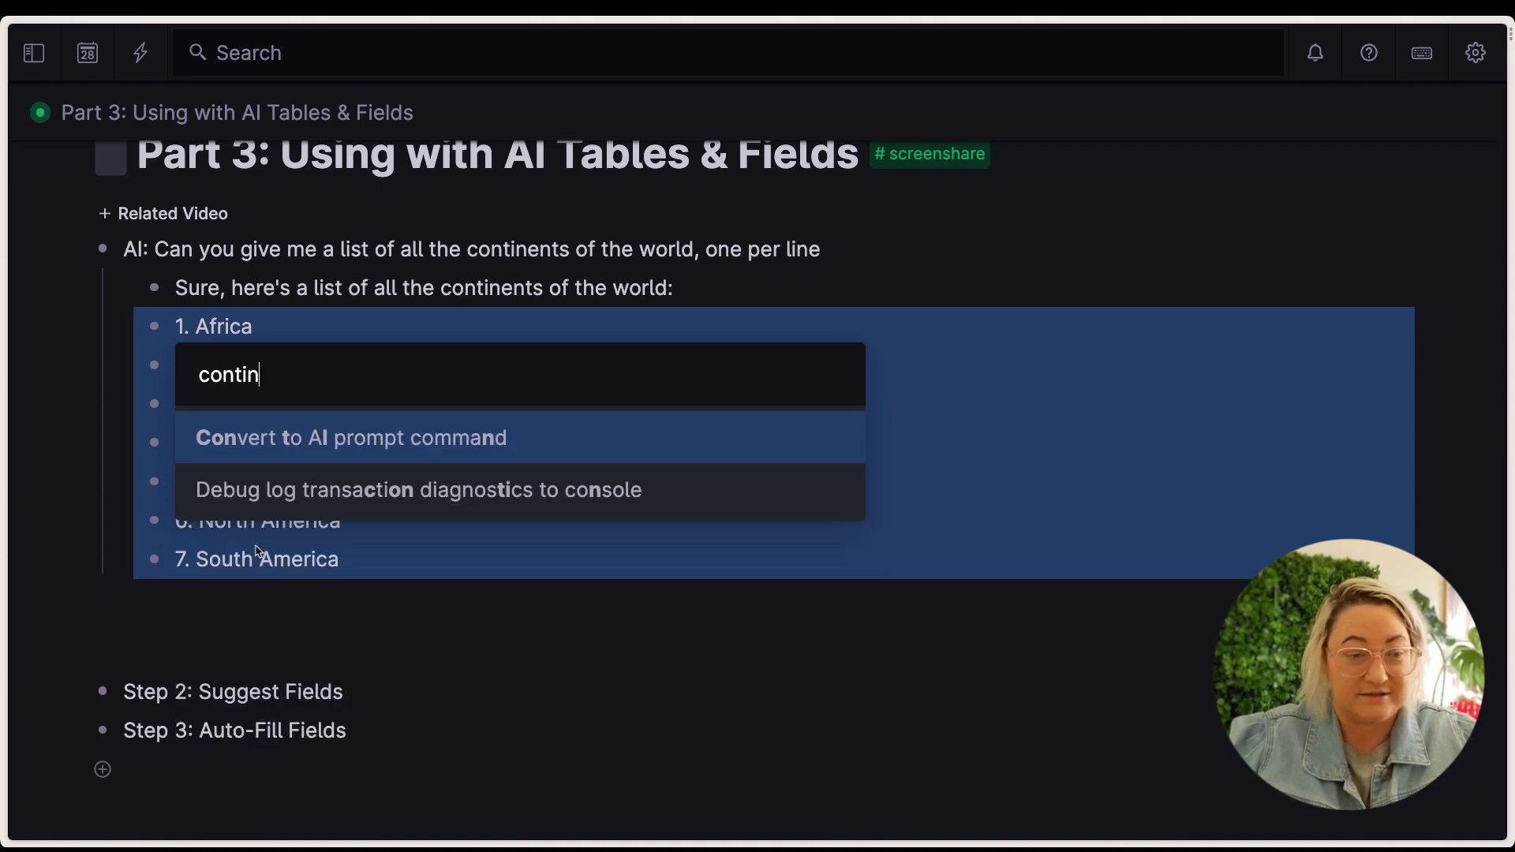
key(BackSpace)
key(BackSpace)
key(BackSpace)
key(BackSpace)
key(BackSpace)
key(BackSpace)
text(tag)
key(Return)
text(contintent)
key(Return)
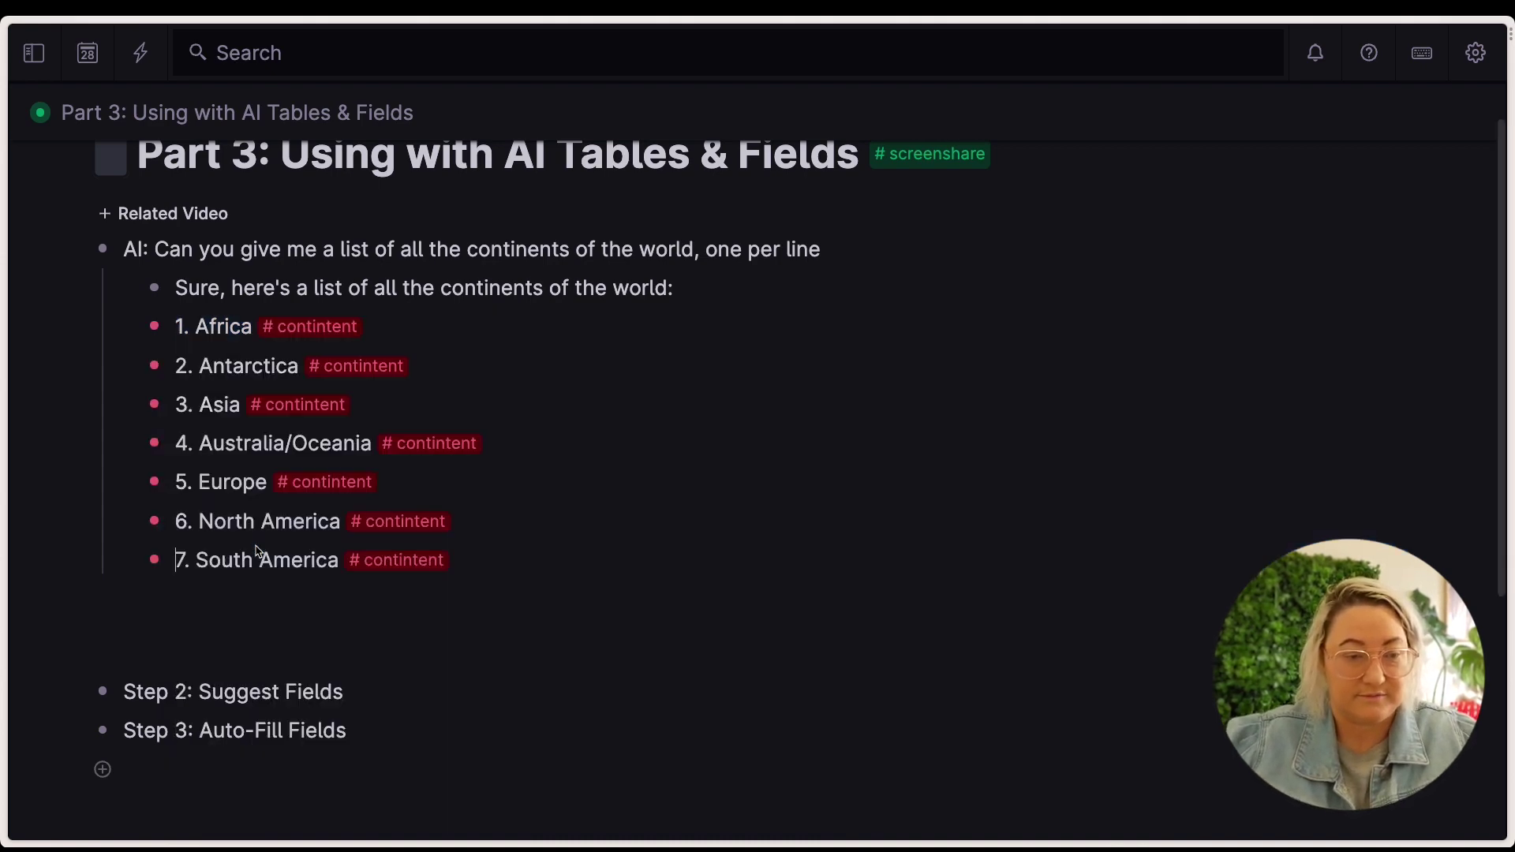
- Display the continent list as a table
key(ctrl+k)
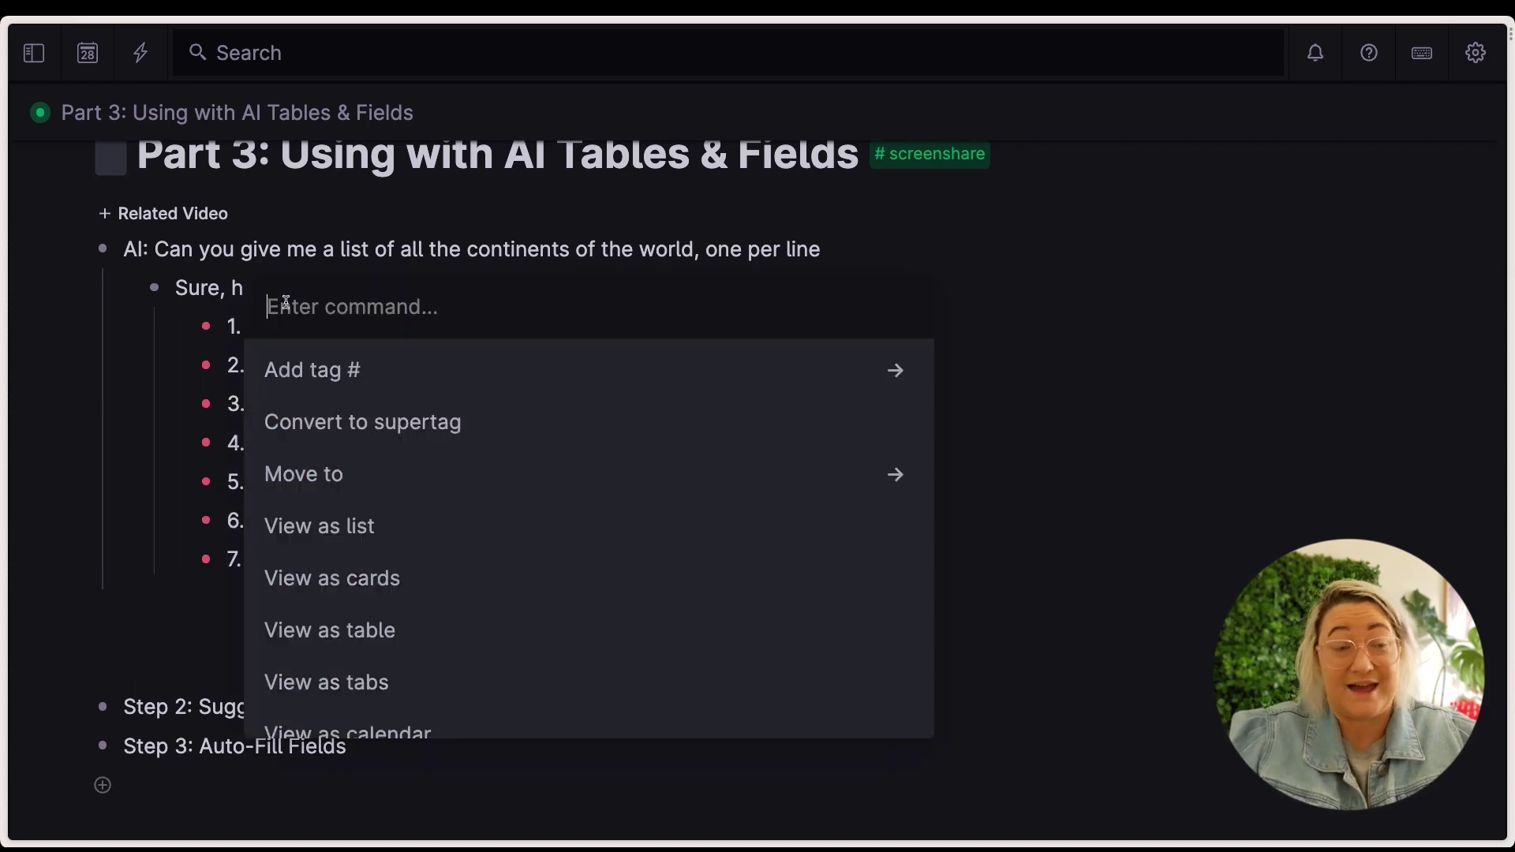
text(tab)
key(Return)
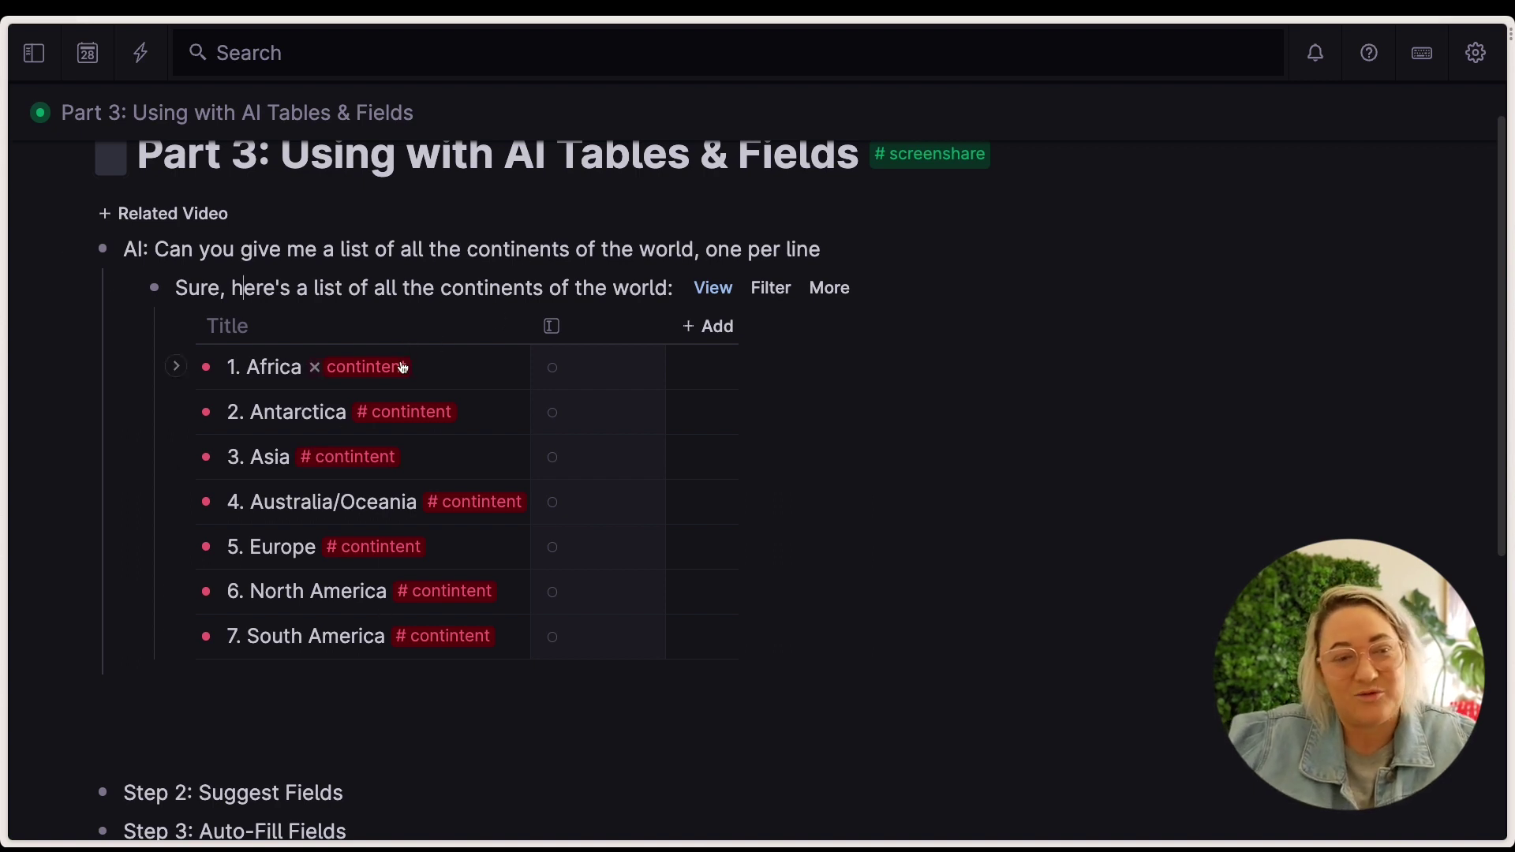
- Ask the AI to suggest fields for the continents table's columns
scroll(396, 296, down, 1)
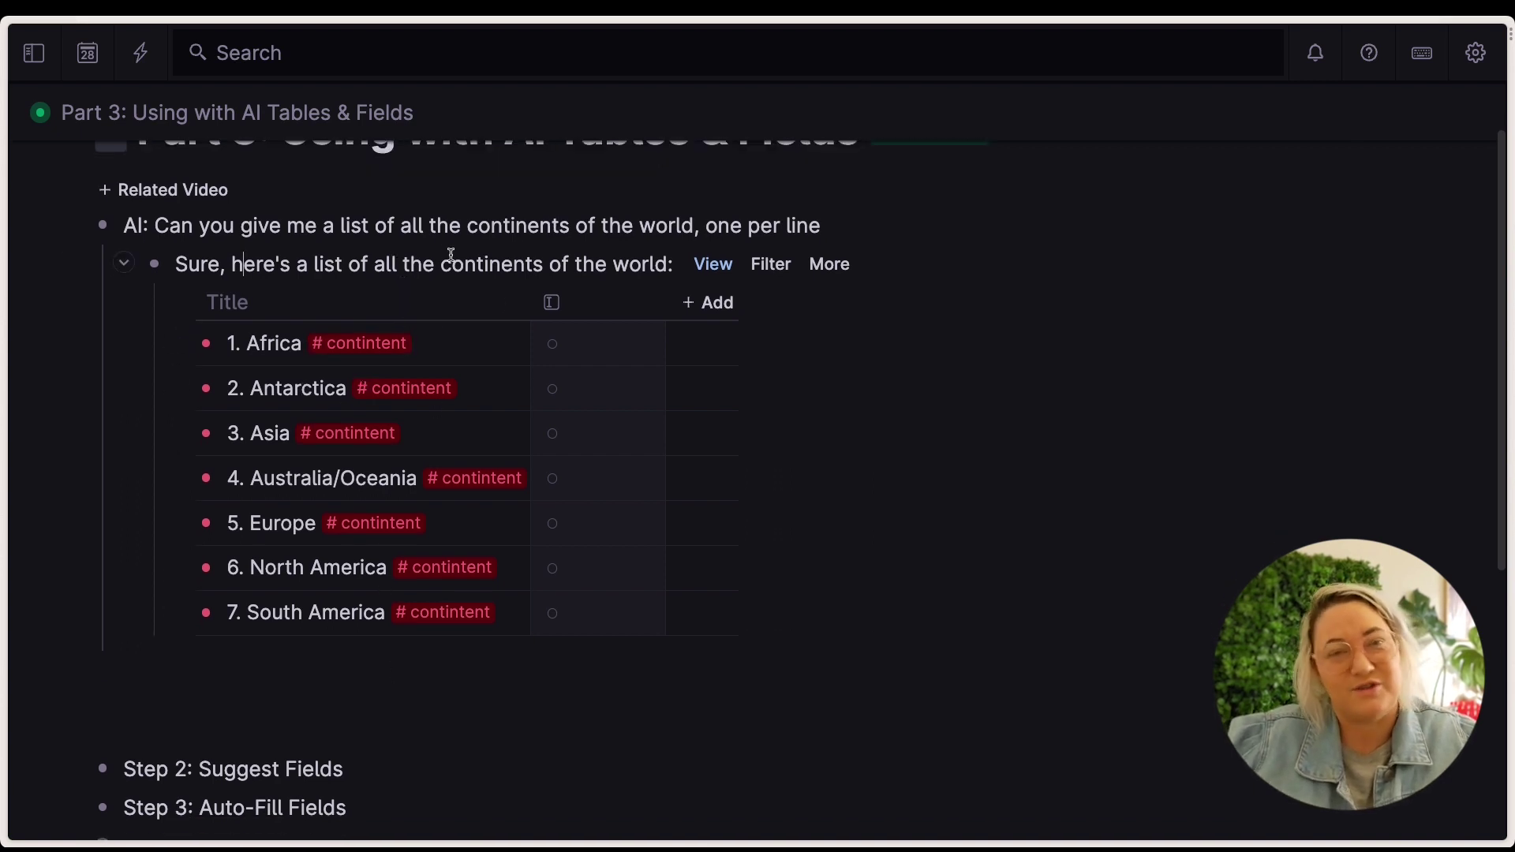
click(720, 307)
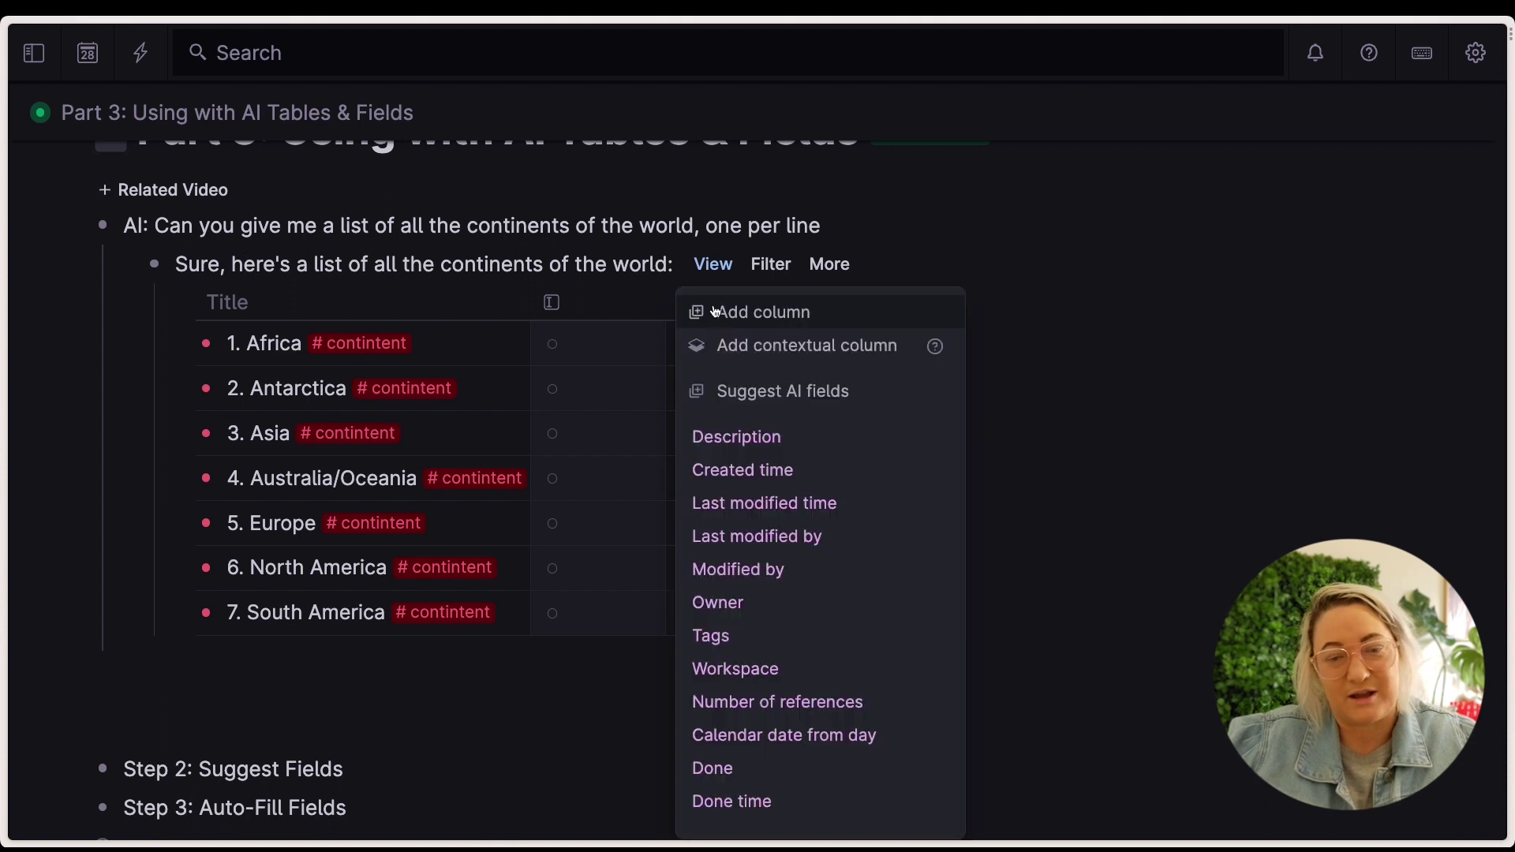
click(768, 393)
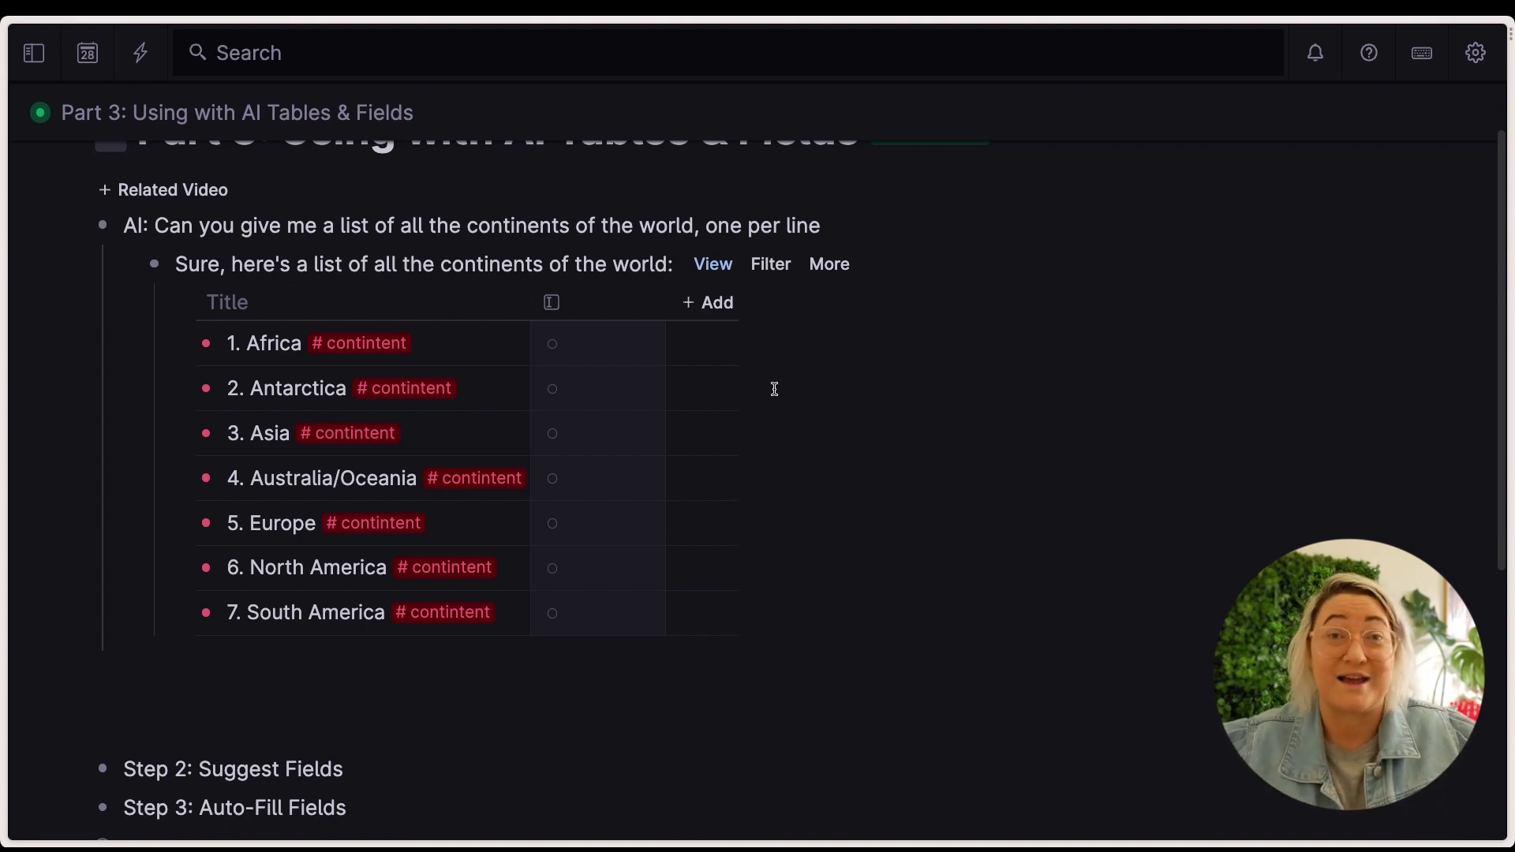
- Add AI field columns Population, Largest Country, Official Language and Time Zones to the table
click(707, 305)
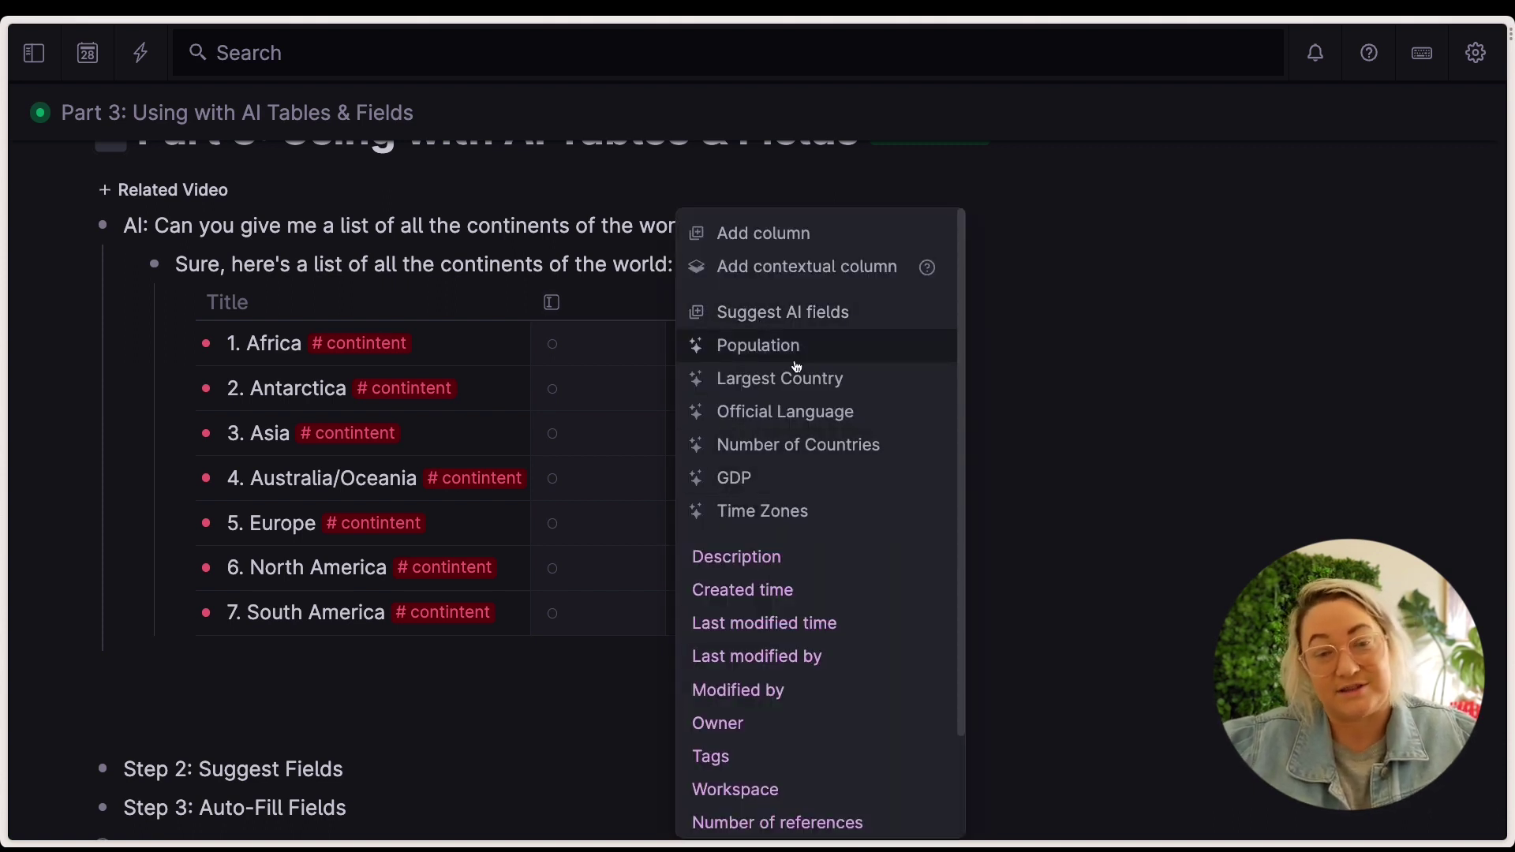
click(762, 347)
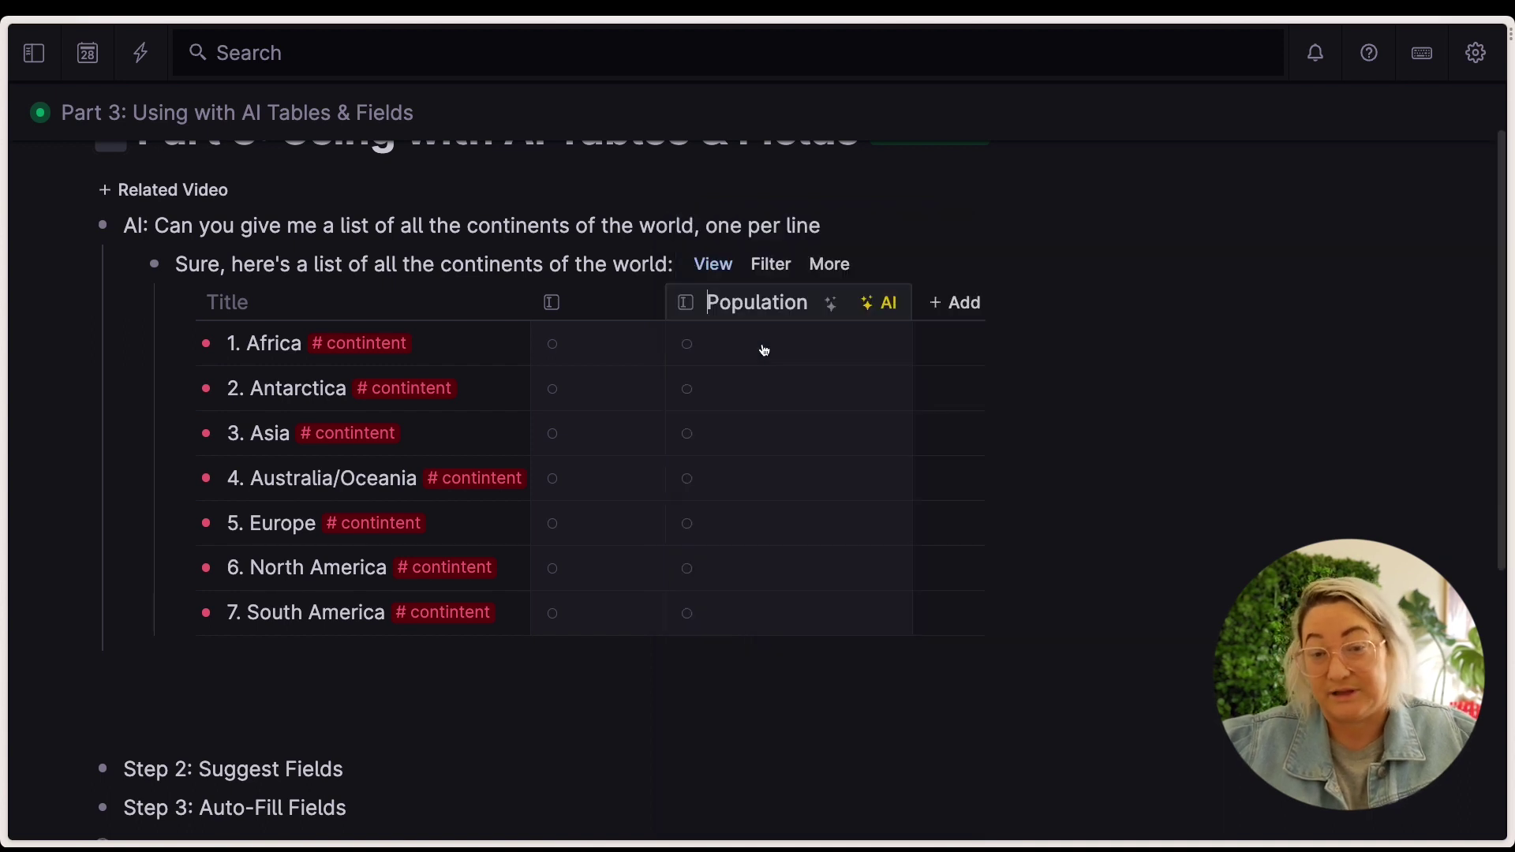
click(951, 305)
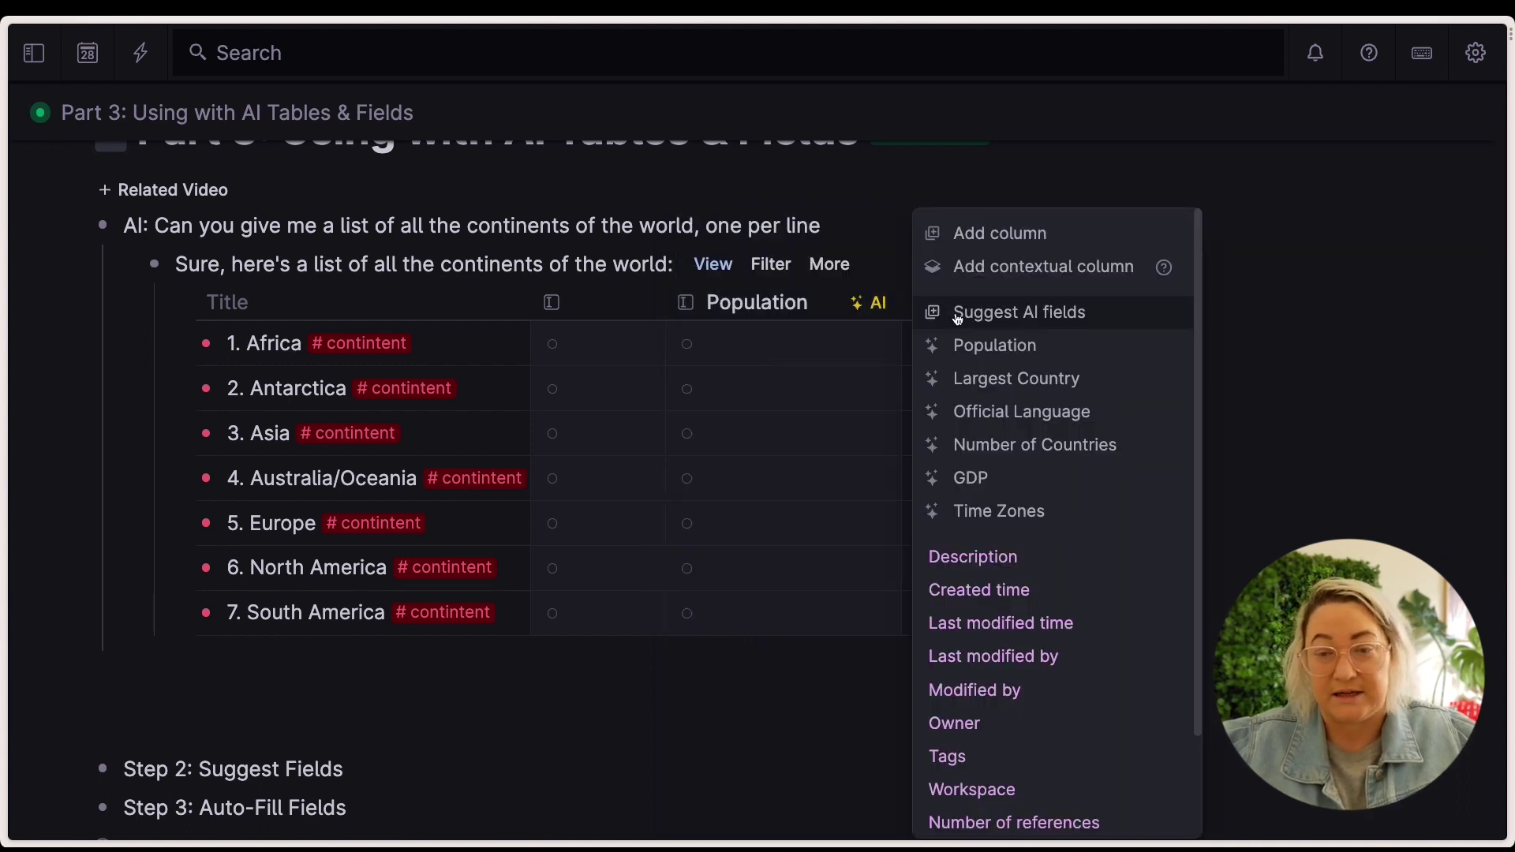
click(1003, 380)
click(1246, 306)
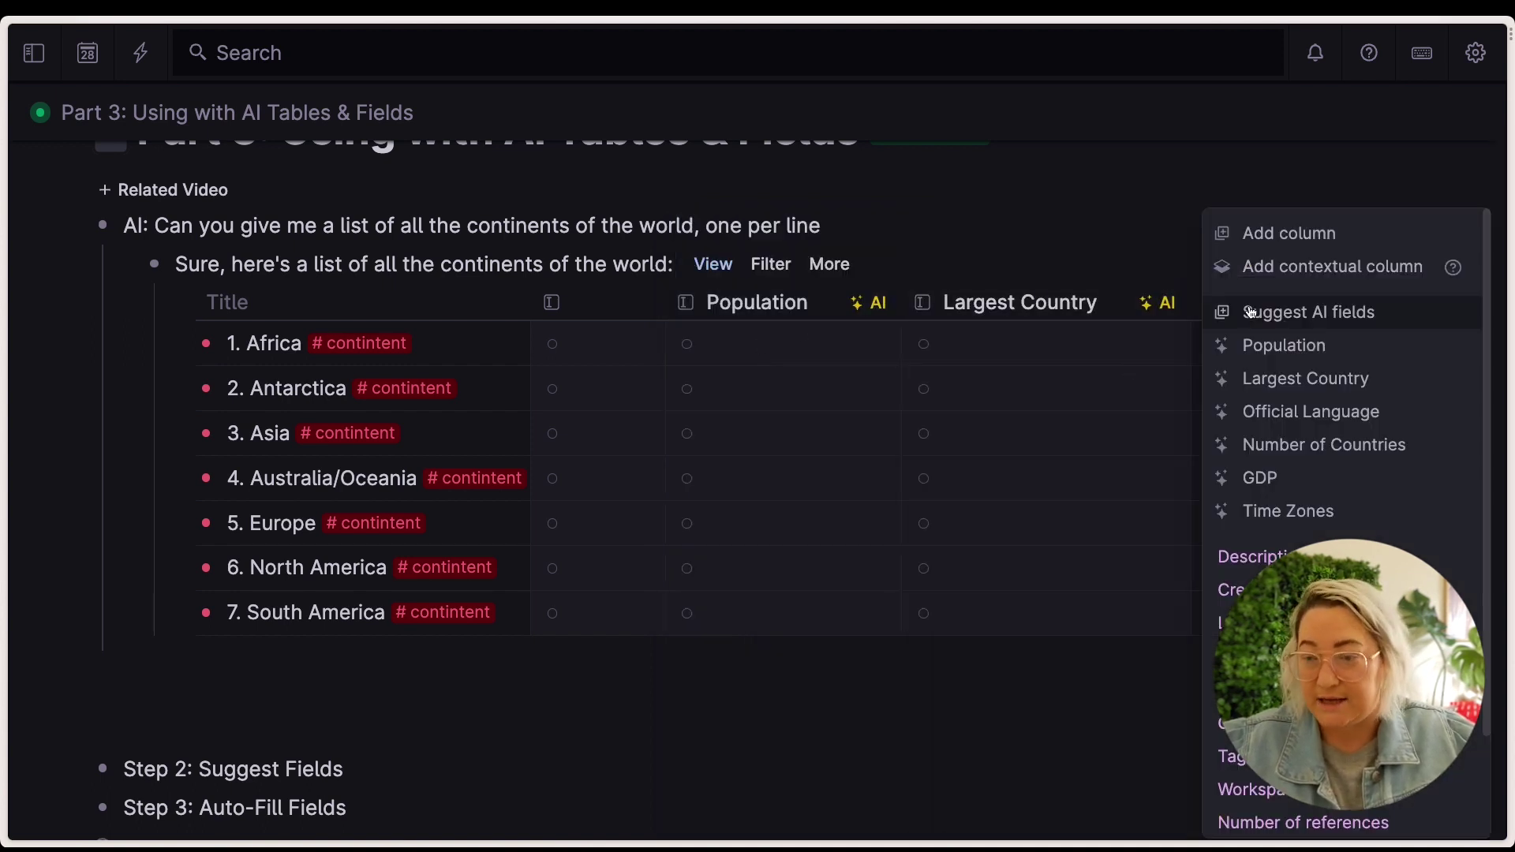
click(1273, 411)
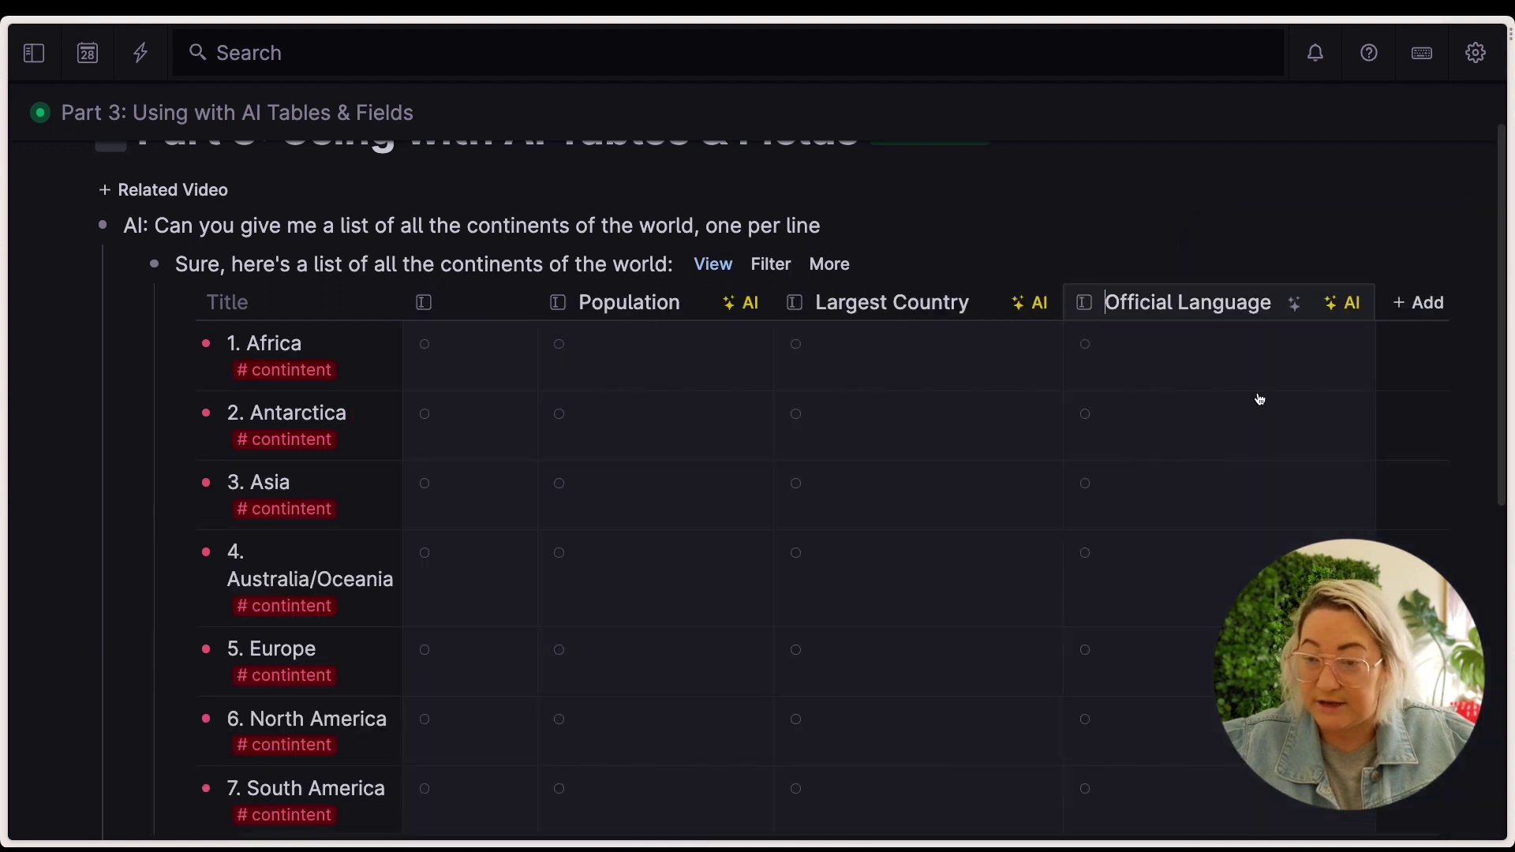
click(1411, 307)
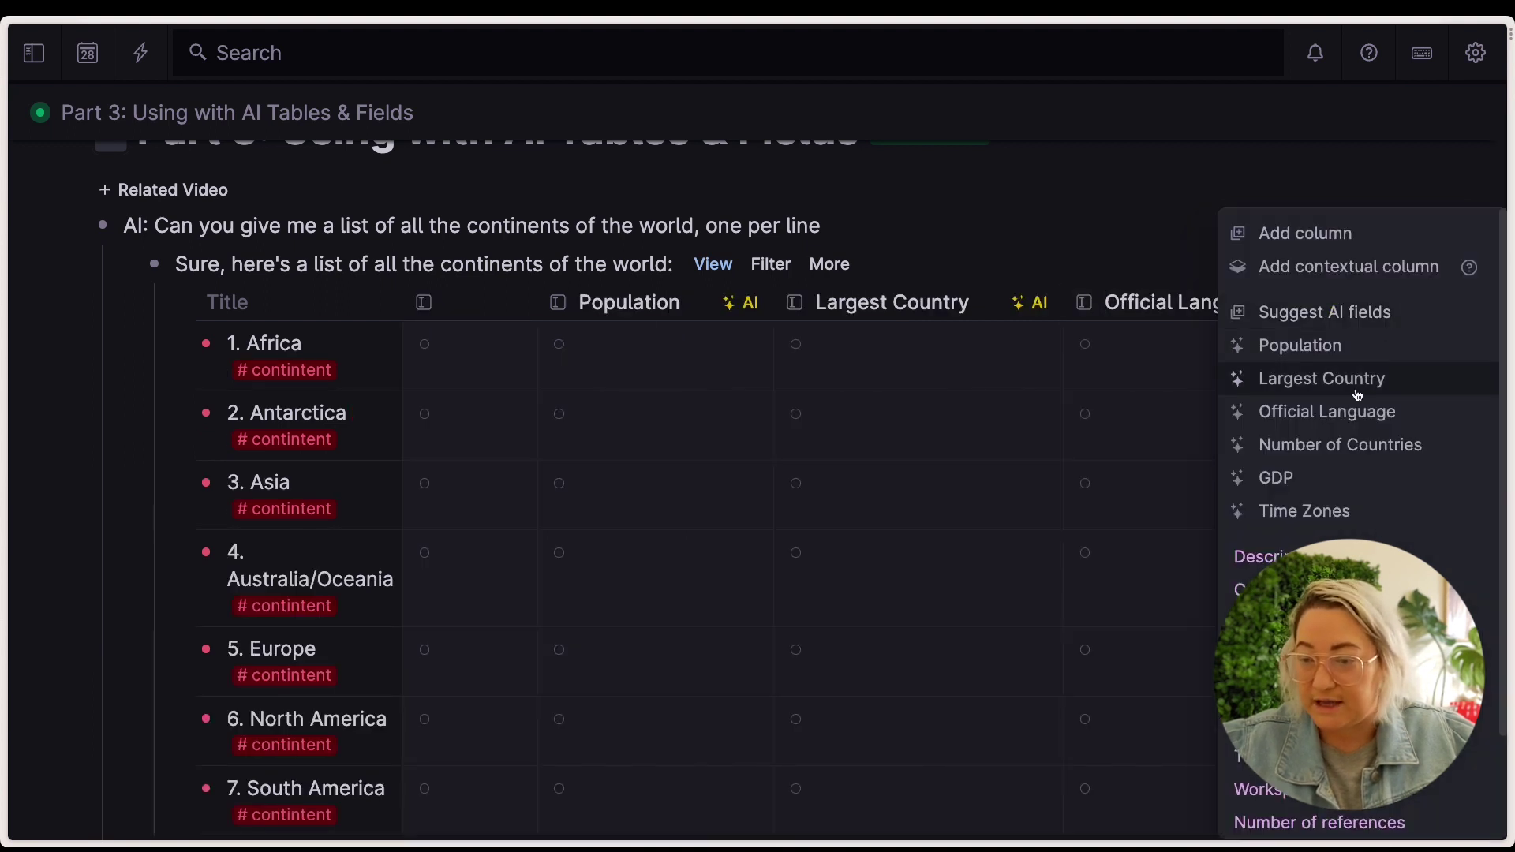
scroll(1327, 410, down, 1)
click(1322, 478)
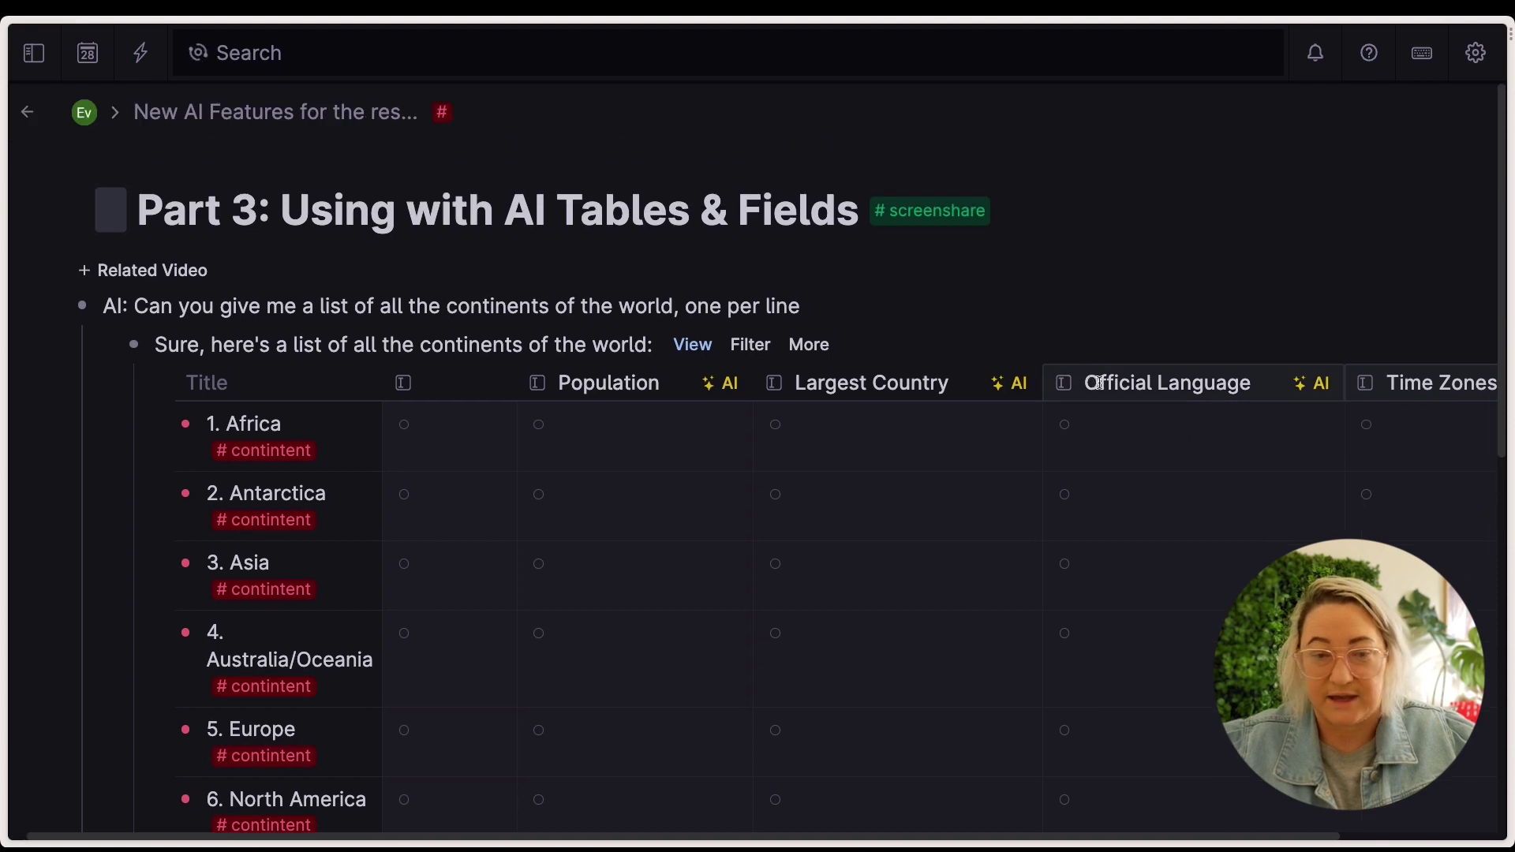
scroll(795, 431, down, 3)
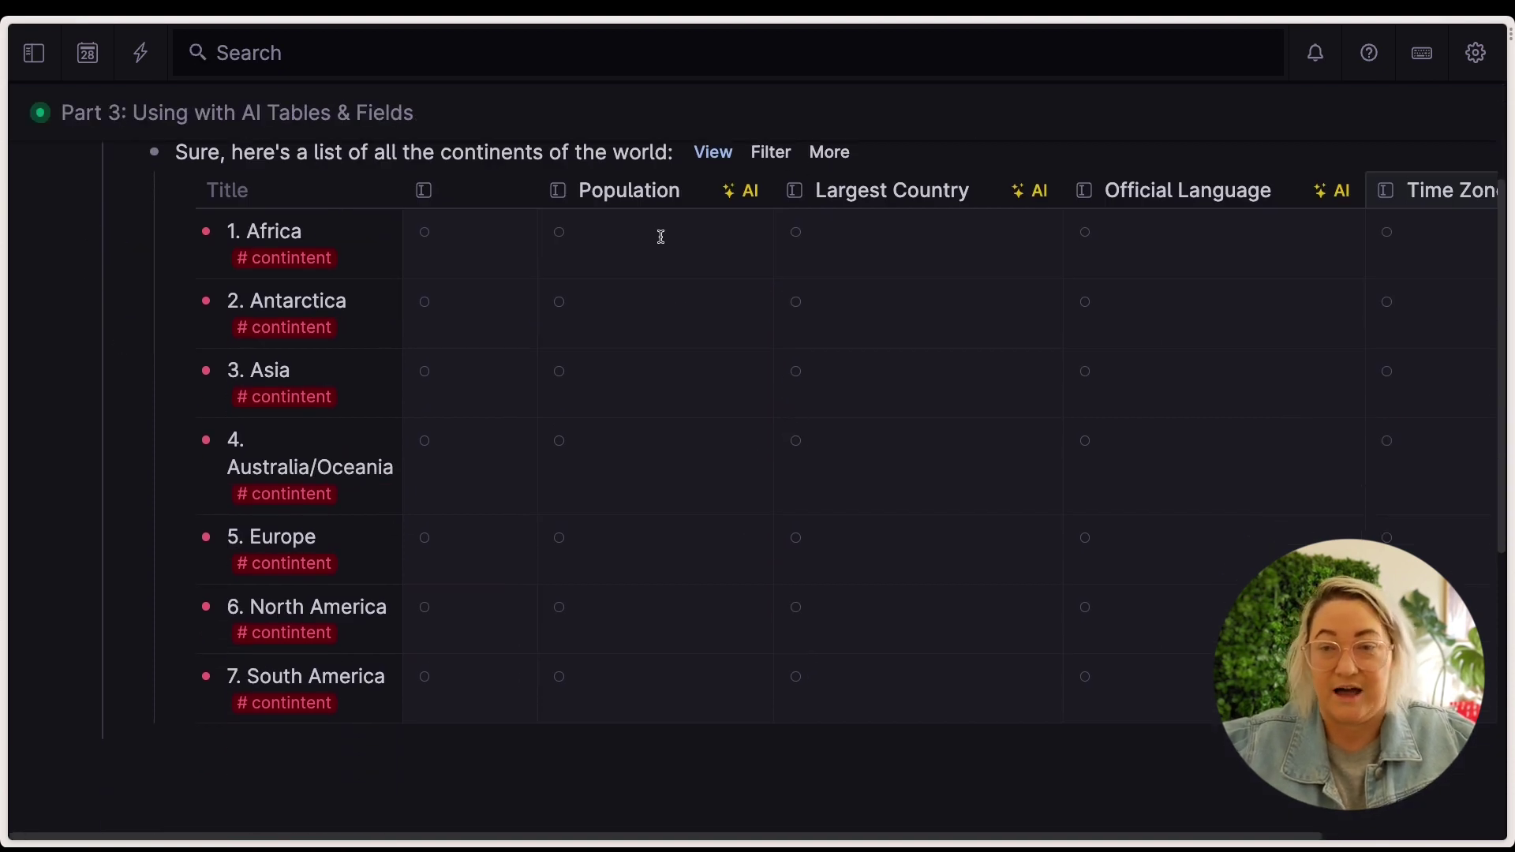
- Scroll through the continent table to review its still-blank Population to Time Zones columns
scroll(476, 271, up, 1)
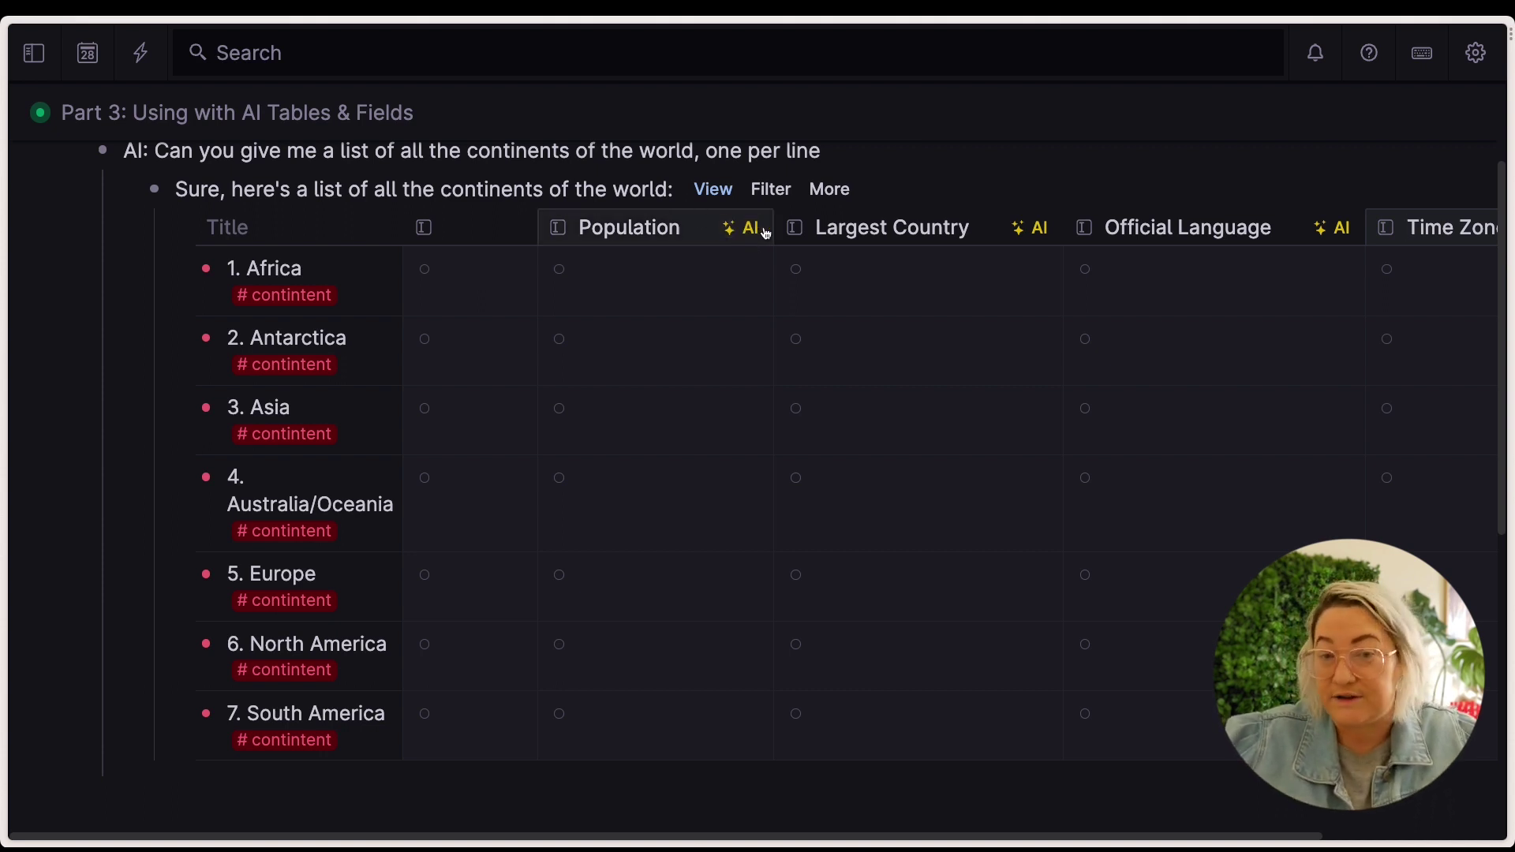
scroll(639, 392, down, 1)
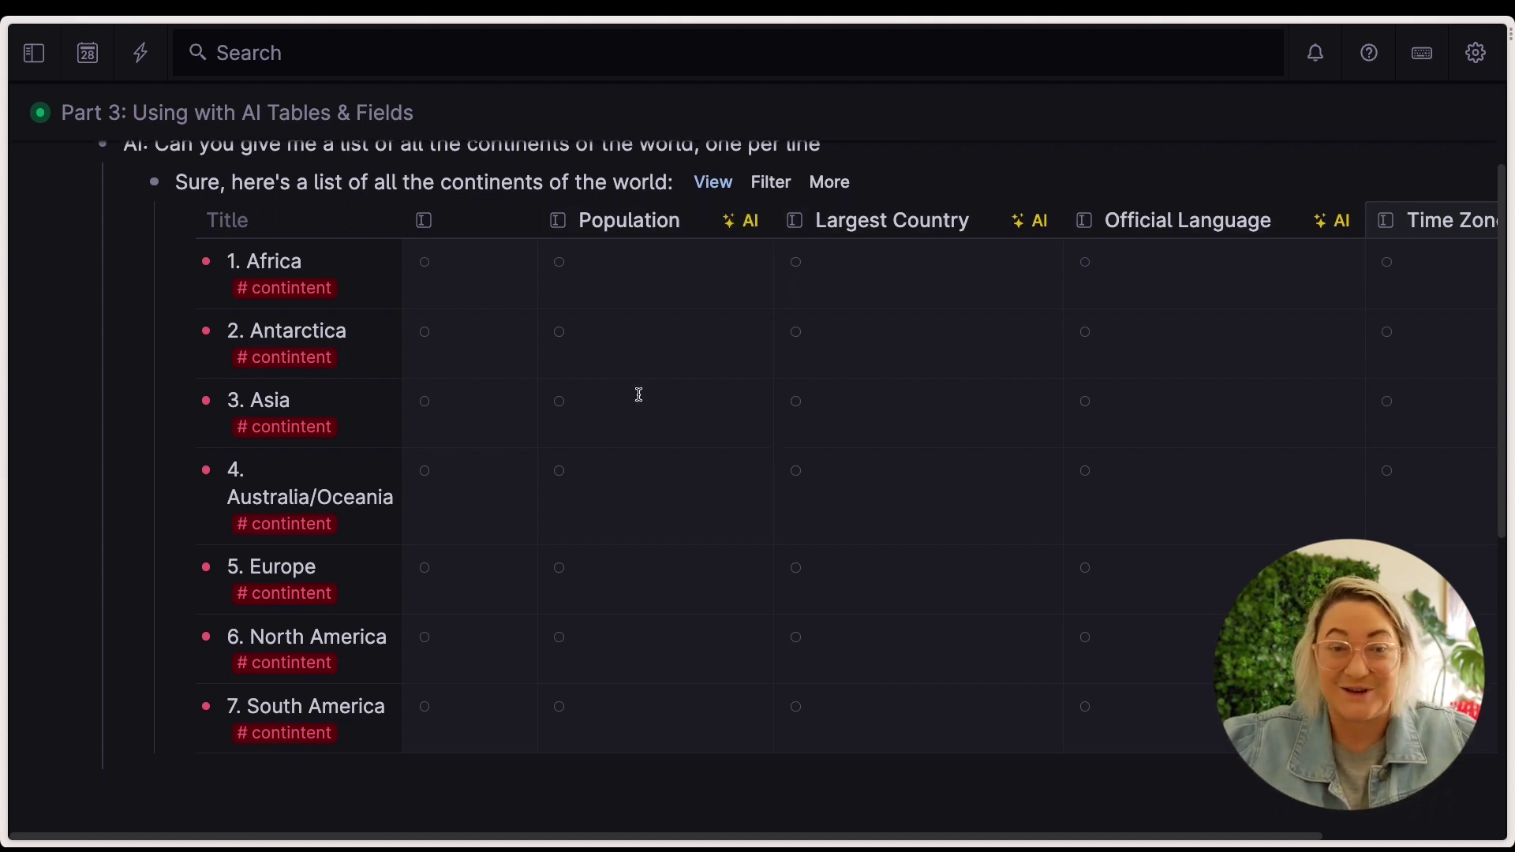
scroll(639, 392, down, 1)
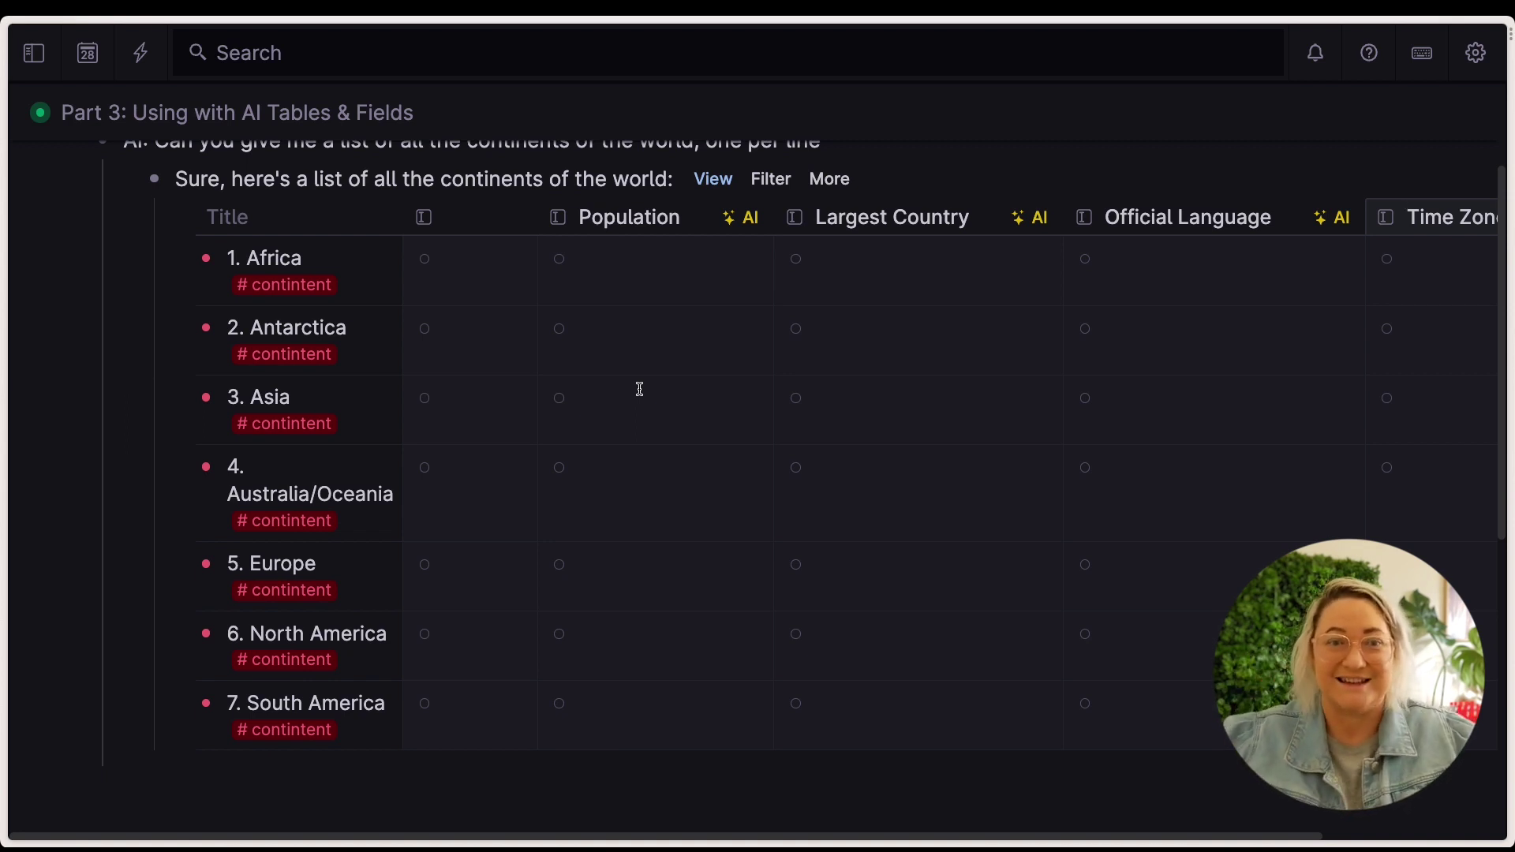
- Have AI fill the Population column for all seven continents, zooming out to fit the table
click(741, 218)
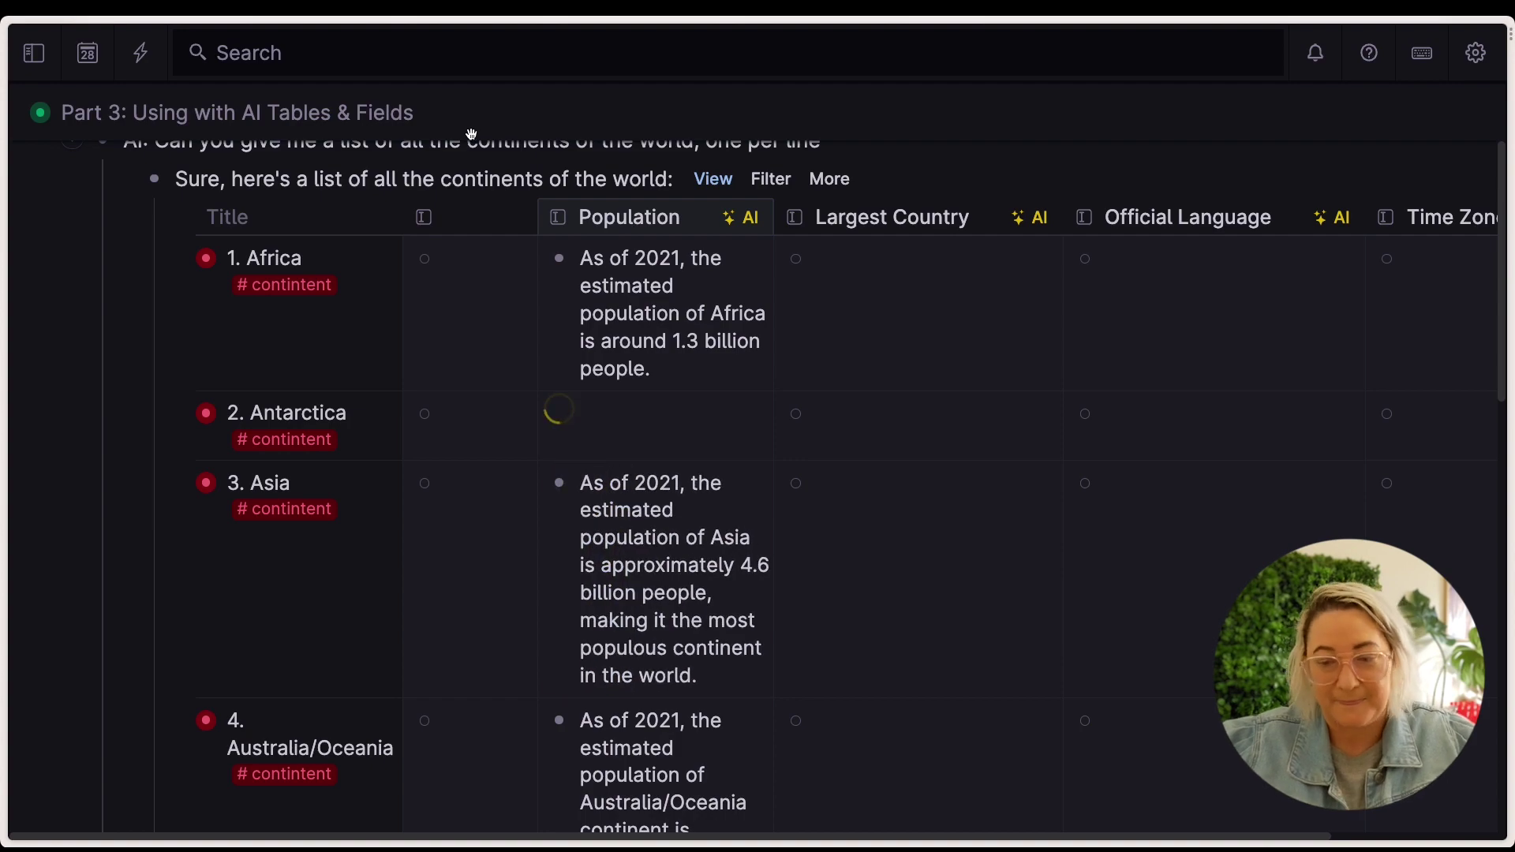
scroll(595, 277, down, 10)
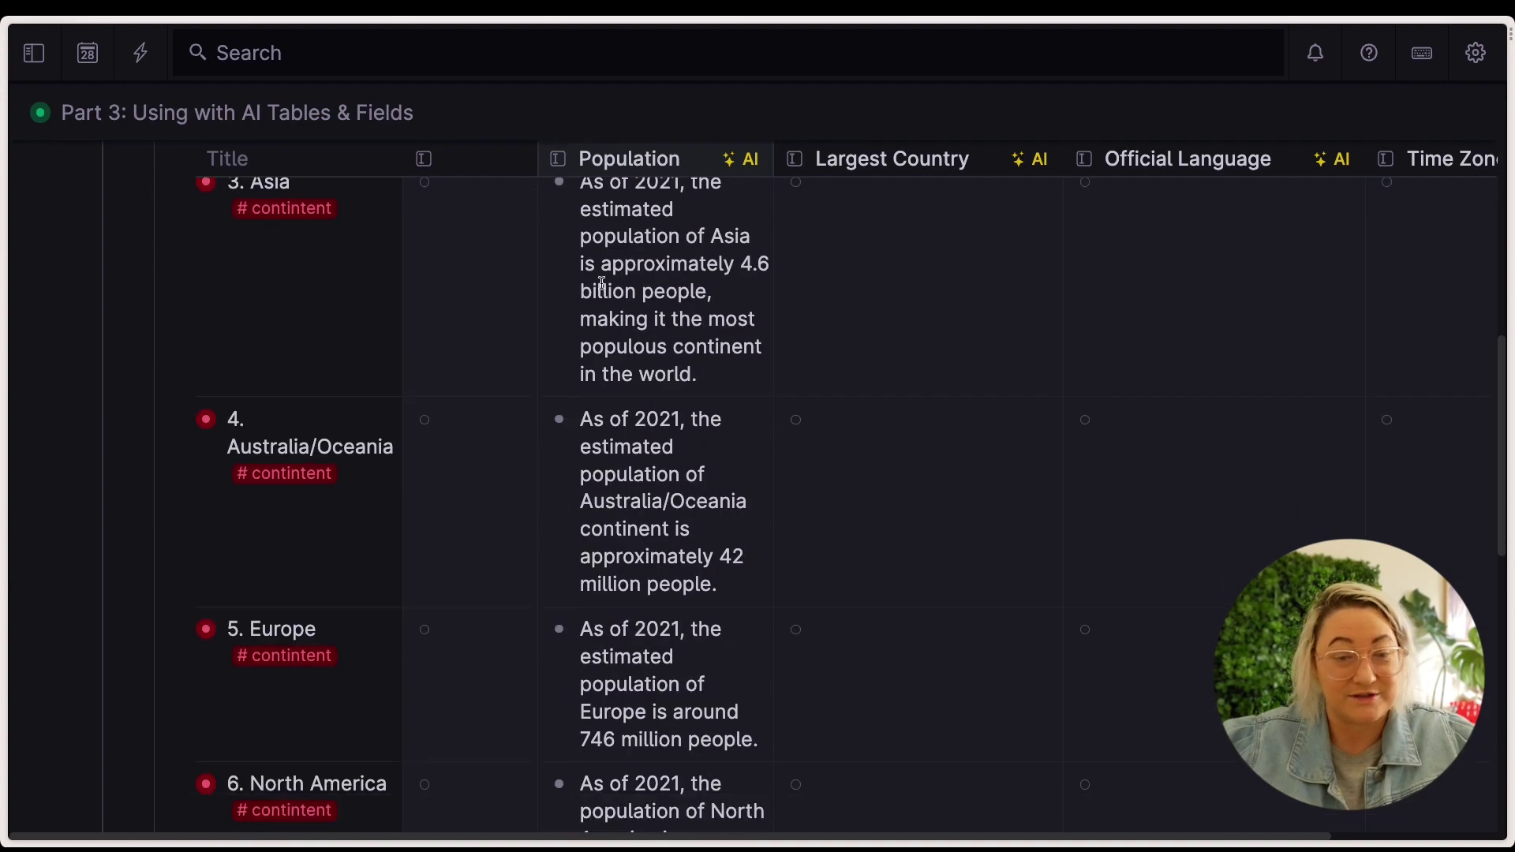
scroll(602, 281, up, 10)
key(ctrl+minus)
key(ctrl+minus)
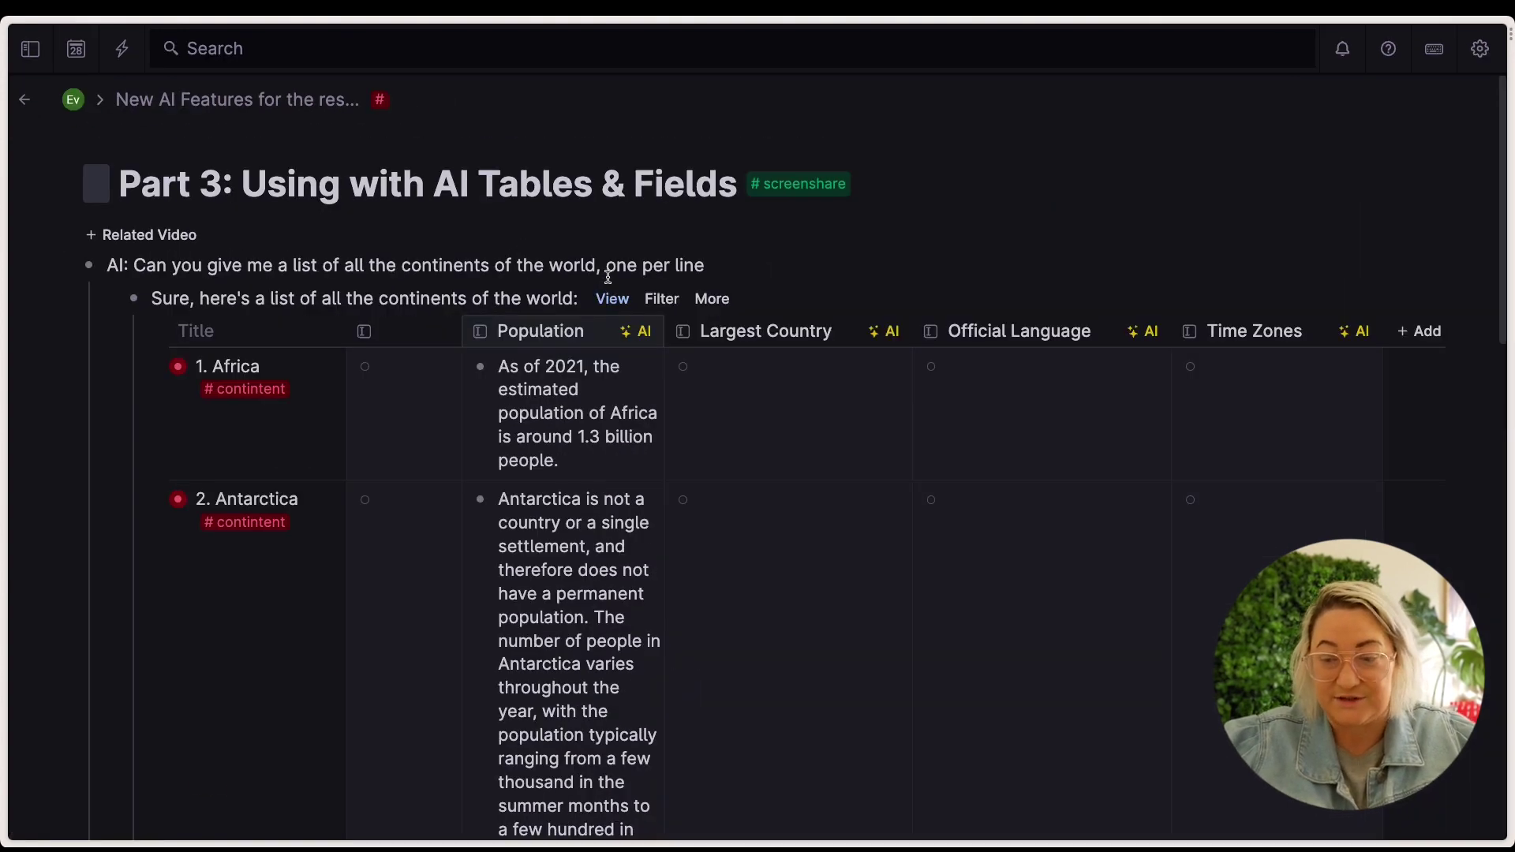
scroll(556, 277, down, 1)
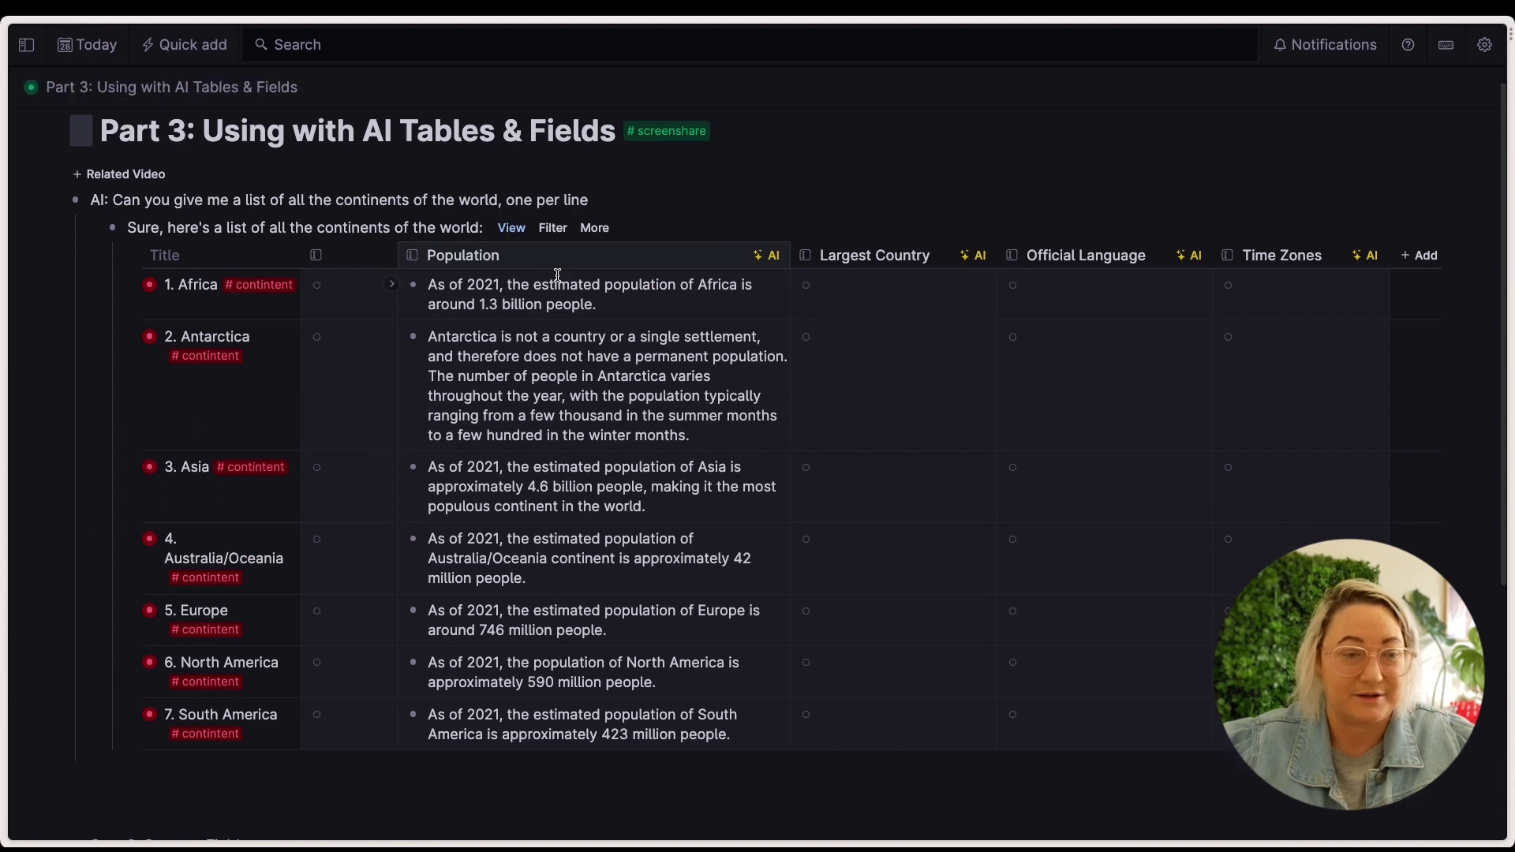
- Have AI fill the Largest Country, Official Language and Time Zones columns for every continent
click(976, 255)
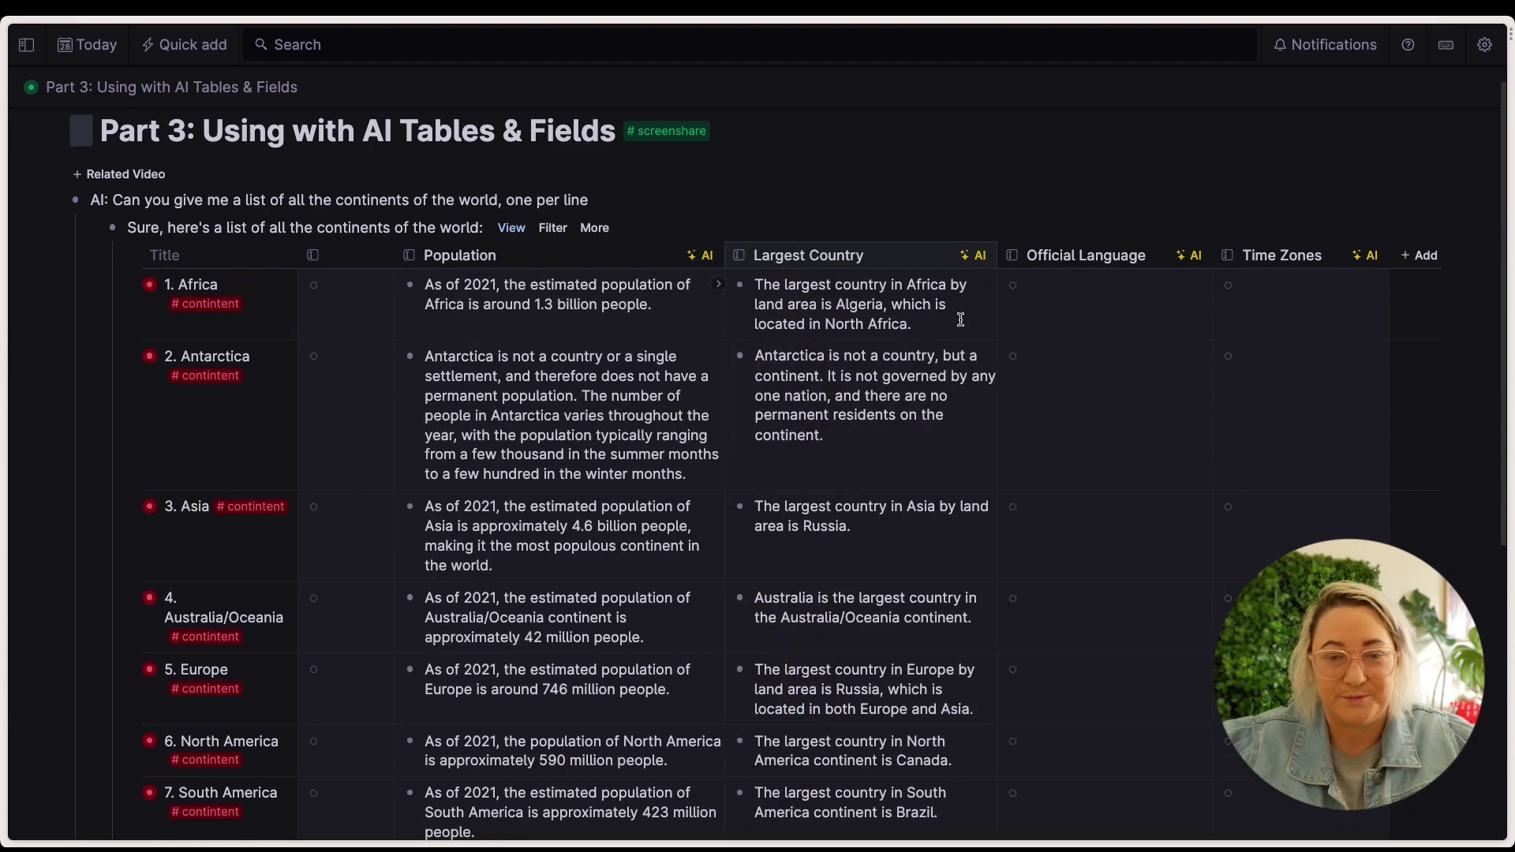
click(1190, 255)
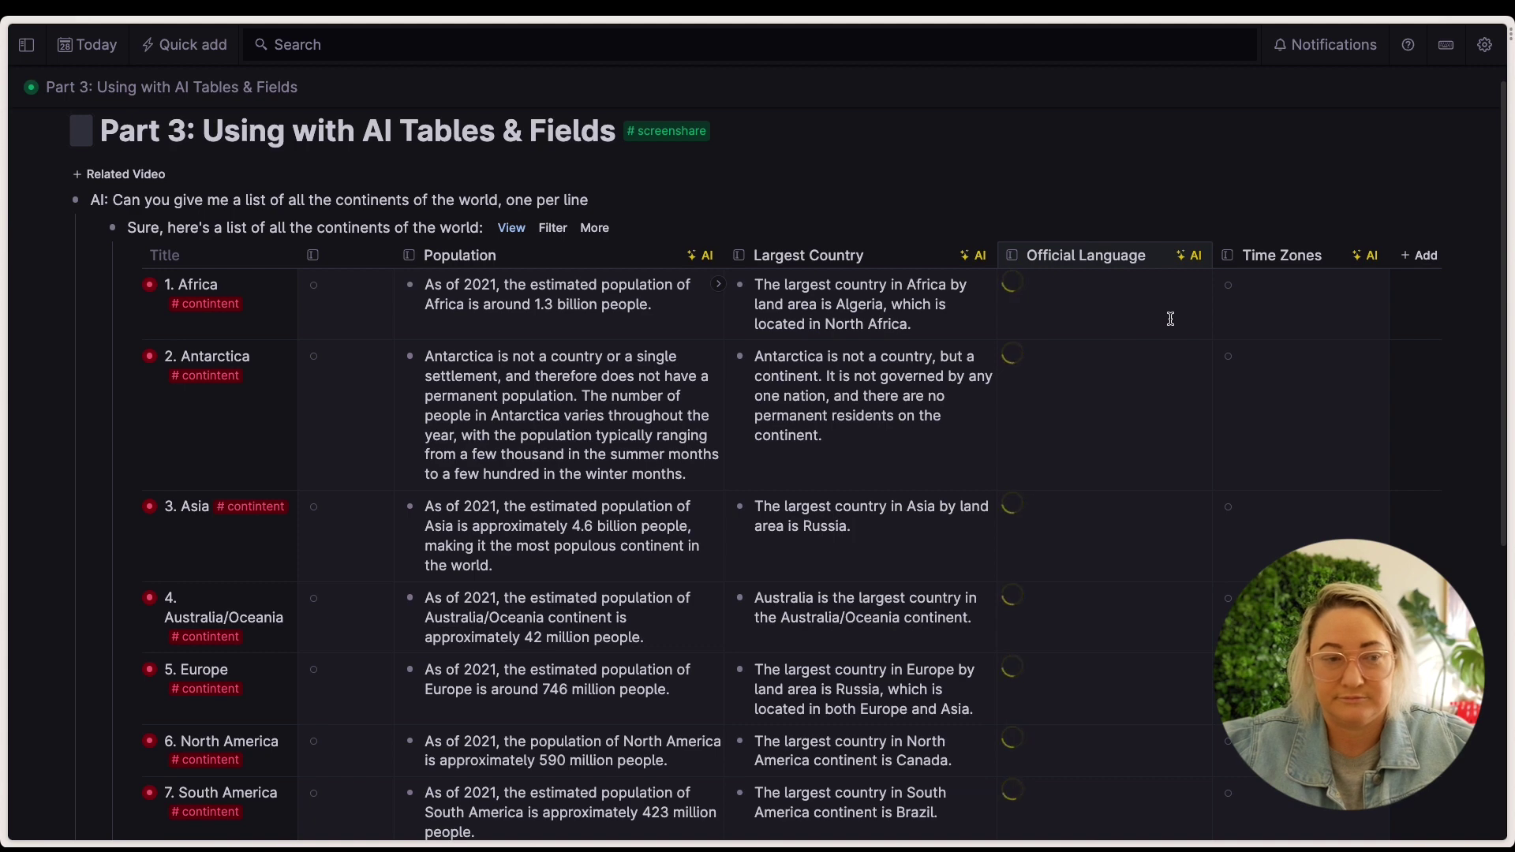
click(1368, 254)
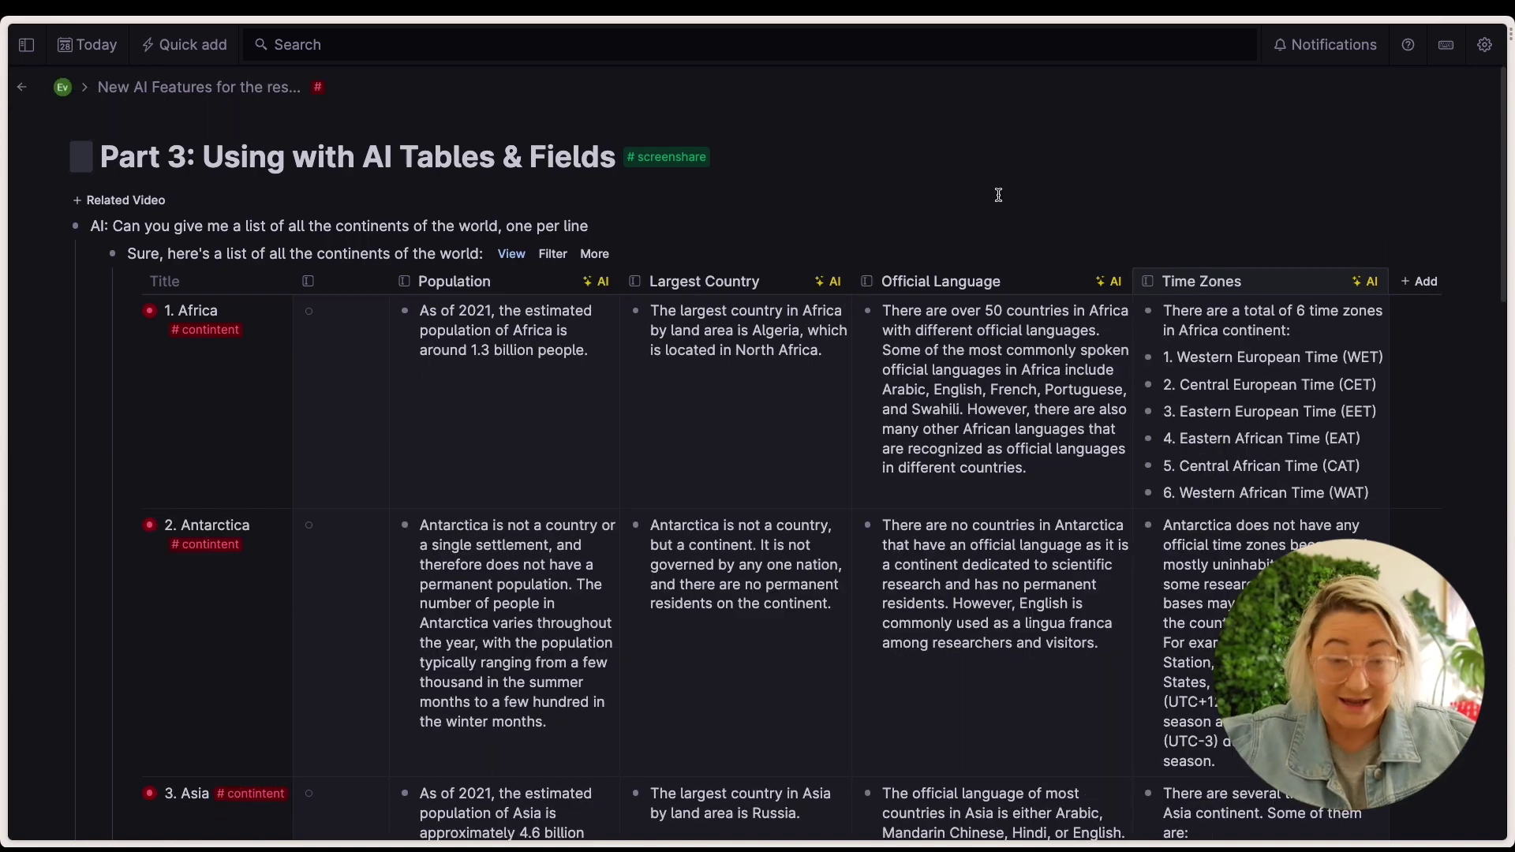
key(ctrl+minus)
scroll(844, 485, down, 10)
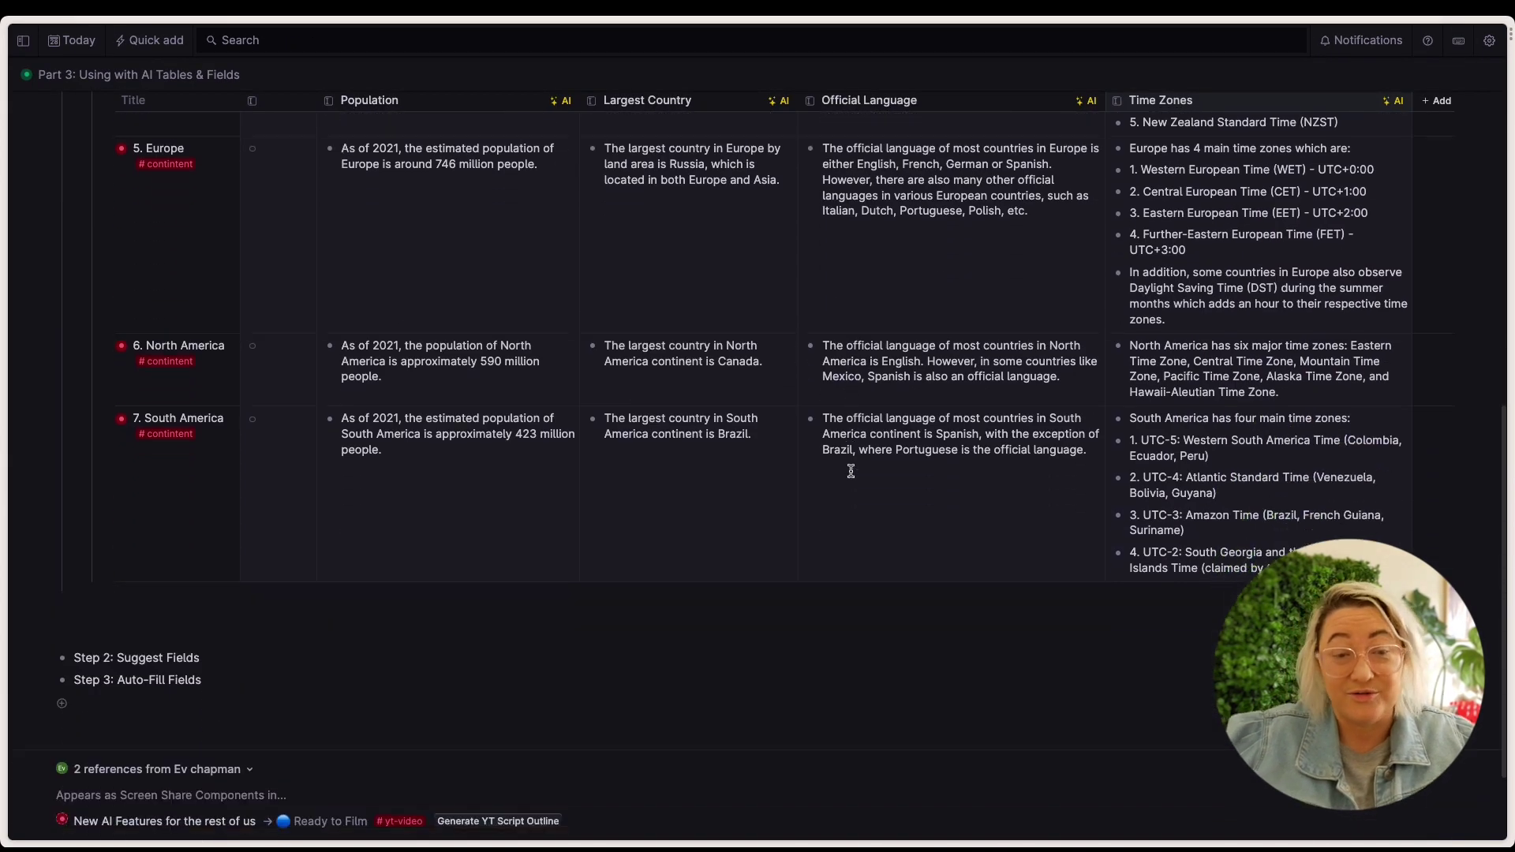
scroll(850, 472, up, 15)
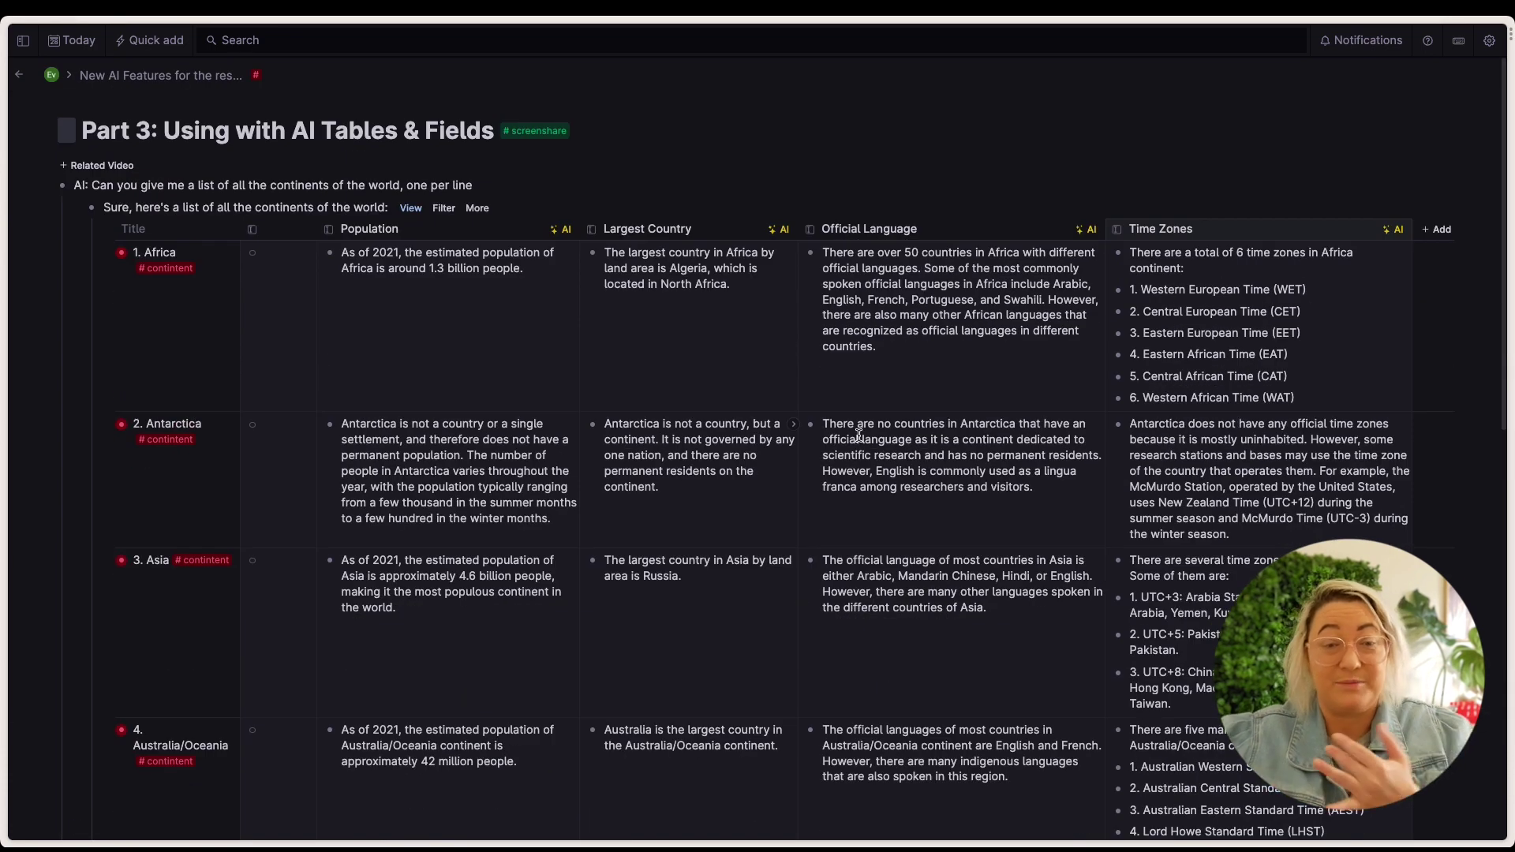